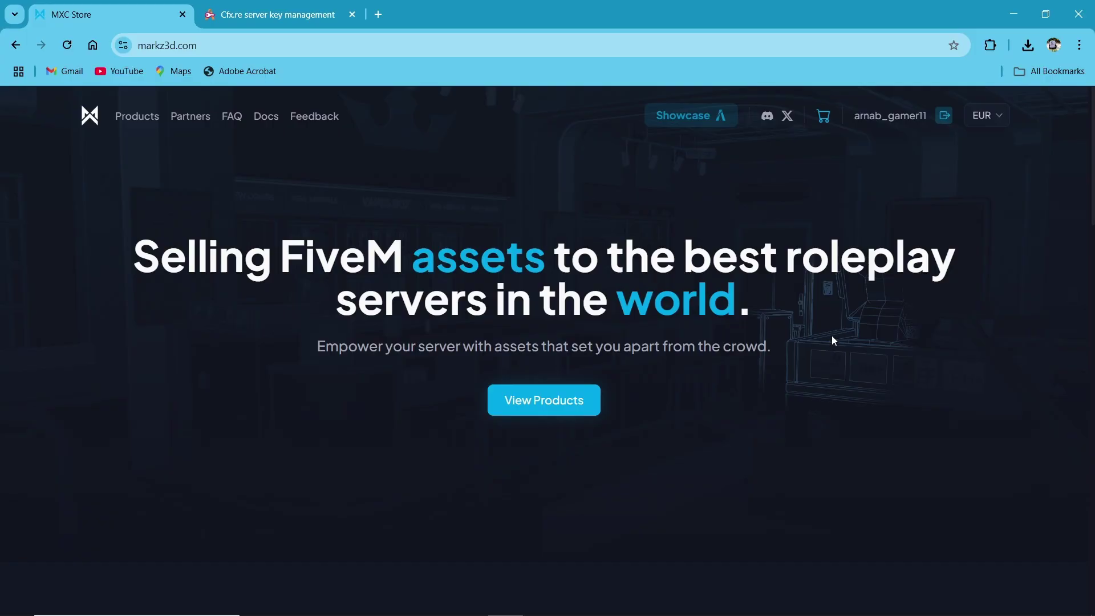
Step: Browse the MXC Store products catalogue and open the Utility Vending script's details page
{"action": "left_click", "coordinate": [137, 117]}
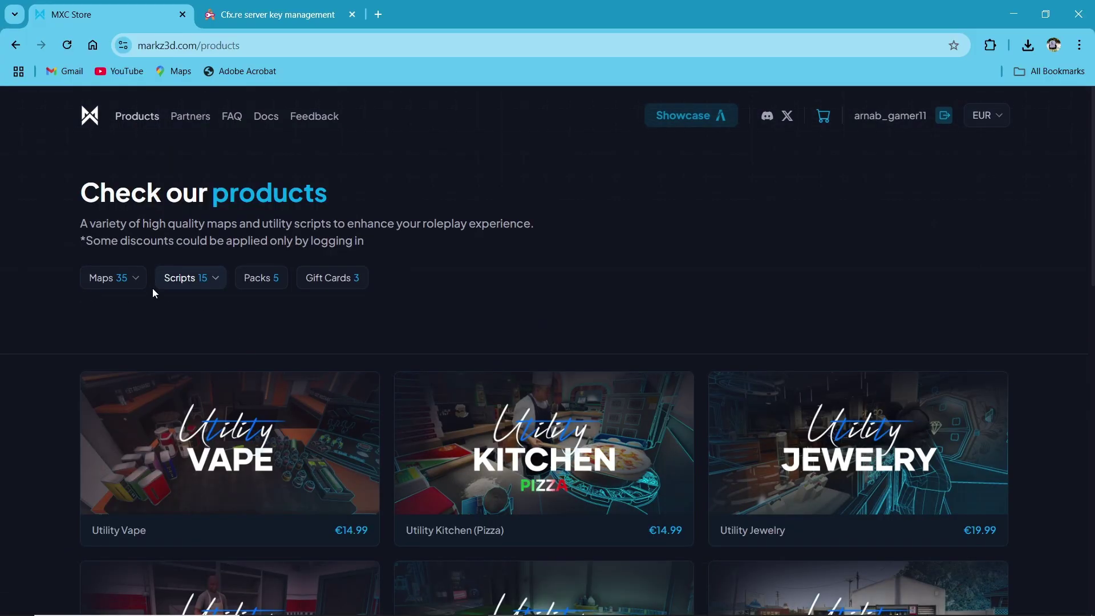
{"action": "left_click", "coordinate": [183, 283]}
{"action": "left_click", "coordinate": [212, 315]}
{"action": "scroll", "coordinate": [239, 302], "scroll_direction": "down", "scroll_amount": 5}
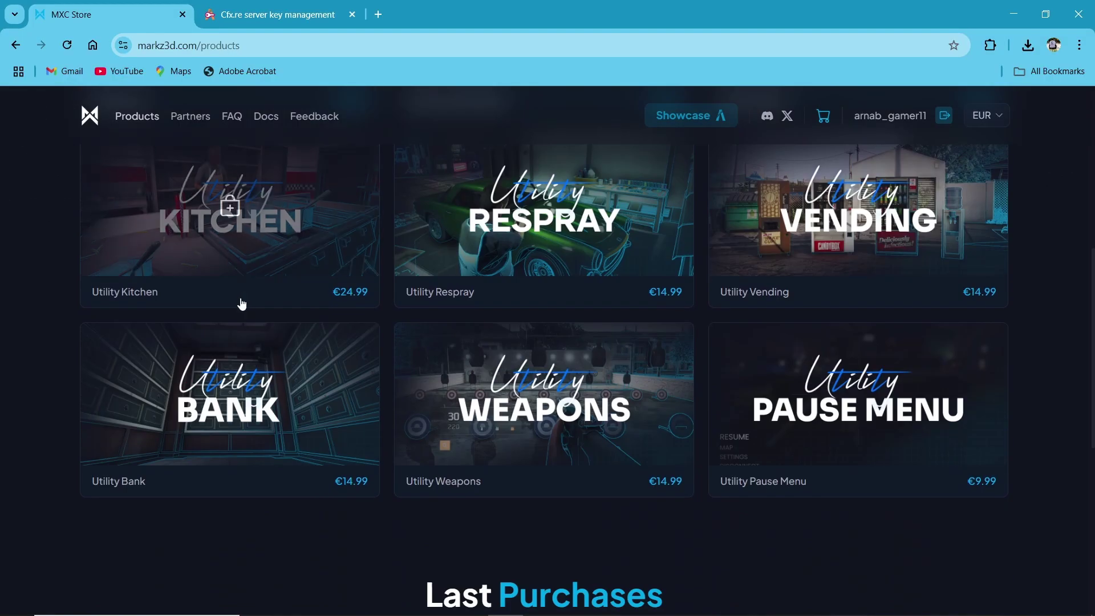
{"action": "scroll", "coordinate": [788, 304], "scroll_direction": "up", "scroll_amount": 1}
{"action": "scroll", "coordinate": [788, 304], "scroll_direction": "up", "scroll_amount": 1}
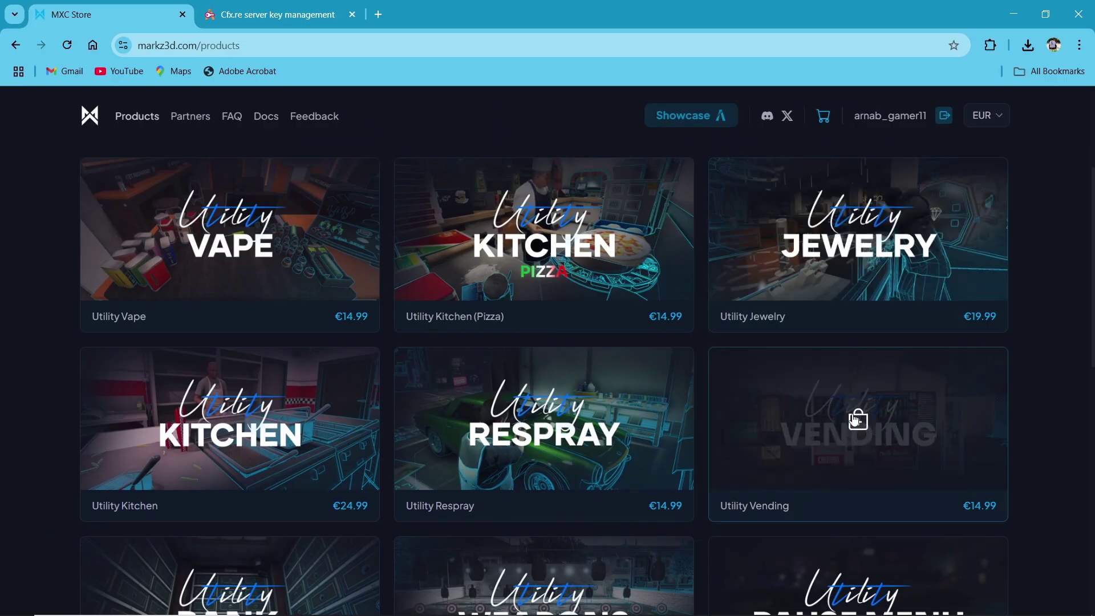
{"action": "left_click", "coordinate": [856, 420]}
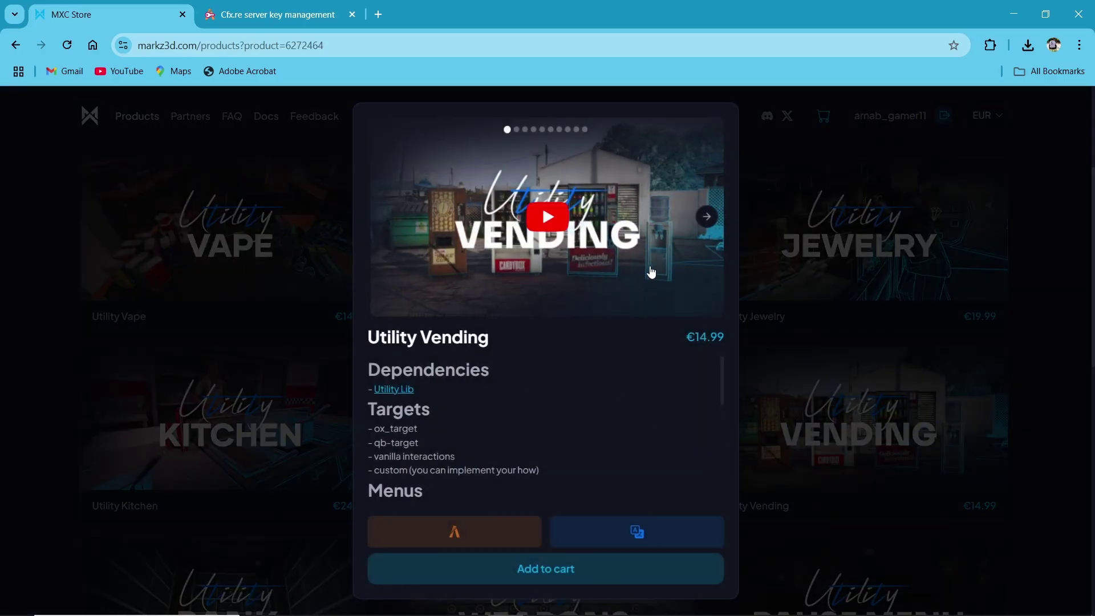
{"action": "left_click", "coordinate": [706, 217]}
{"action": "left_click", "coordinate": [706, 218]}
{"action": "left_click", "coordinate": [706, 218]}
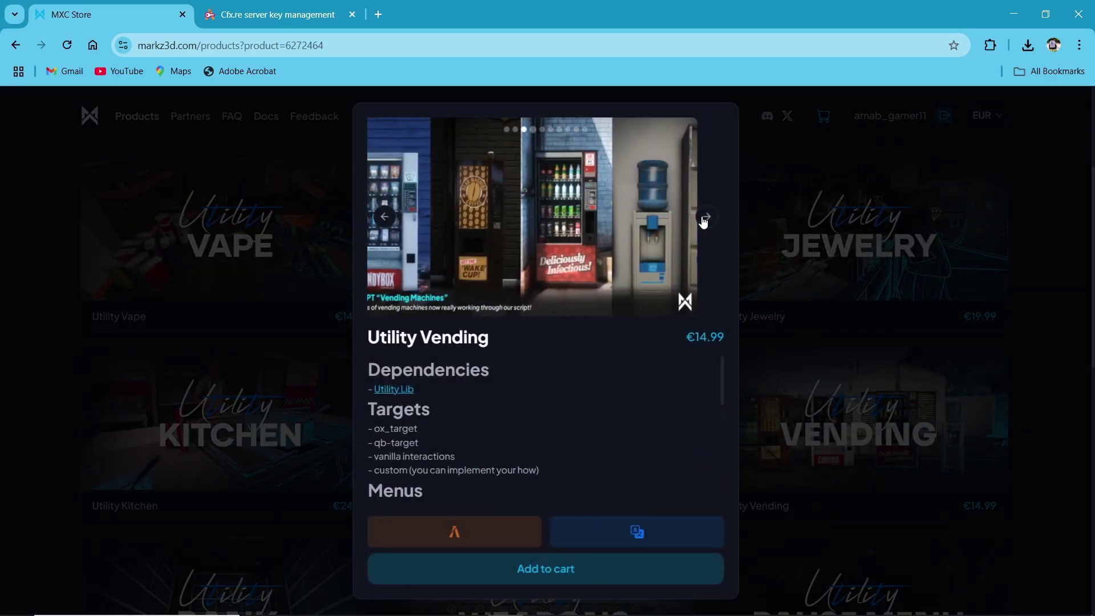
{"action": "left_click", "coordinate": [706, 218]}
{"action": "left_click", "coordinate": [706, 218]}
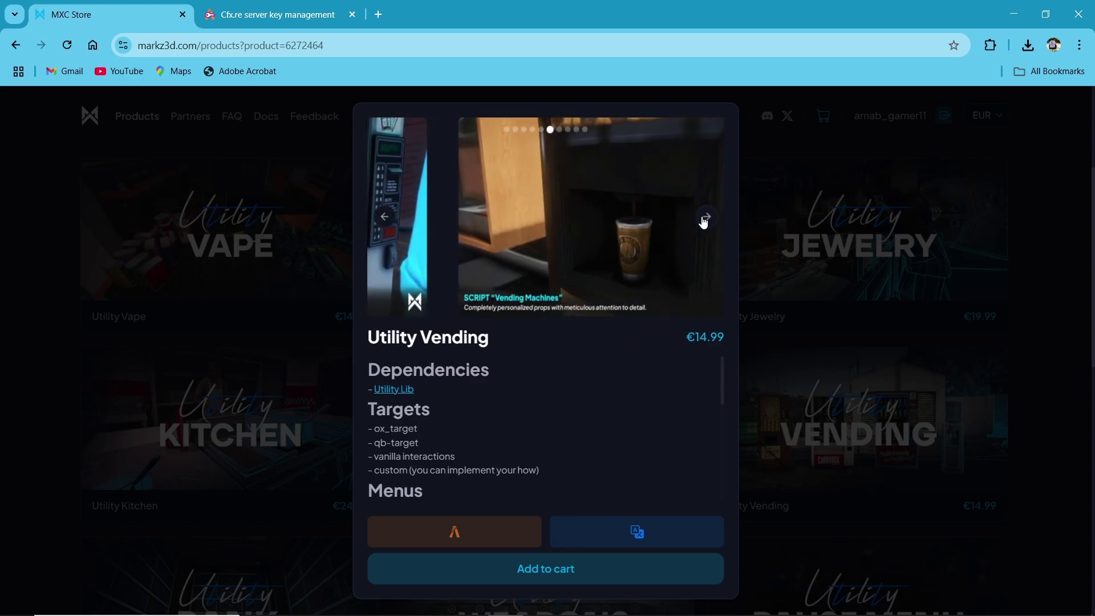
{"action": "left_click", "coordinate": [706, 218]}
{"action": "left_click", "coordinate": [706, 217]}
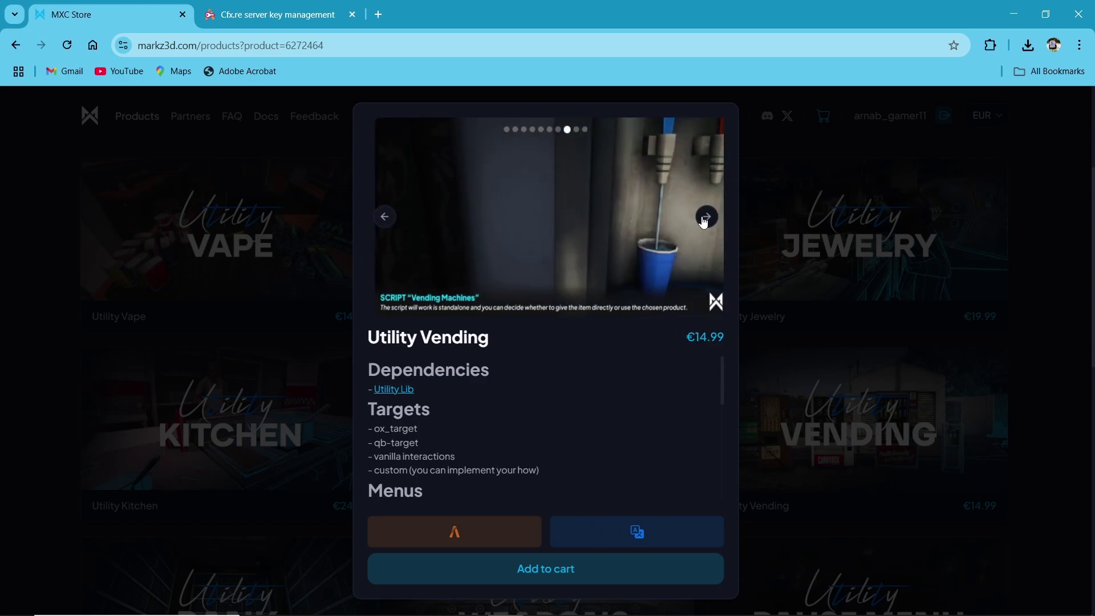
{"action": "left_click", "coordinate": [706, 217]}
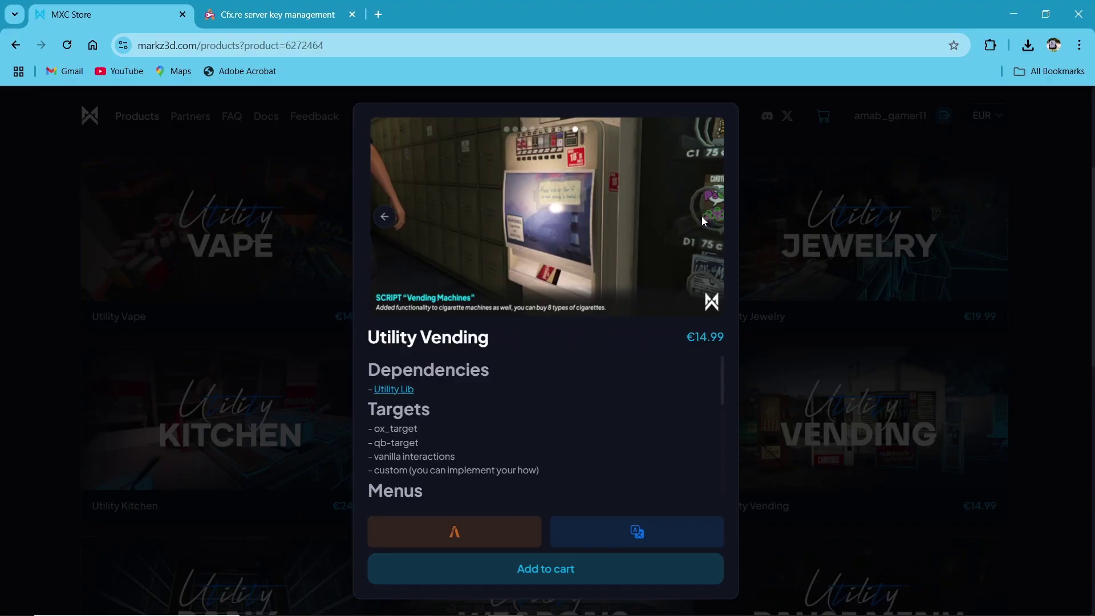
{"action": "left_click", "coordinate": [703, 218]}
{"action": "left_click", "coordinate": [704, 219]}
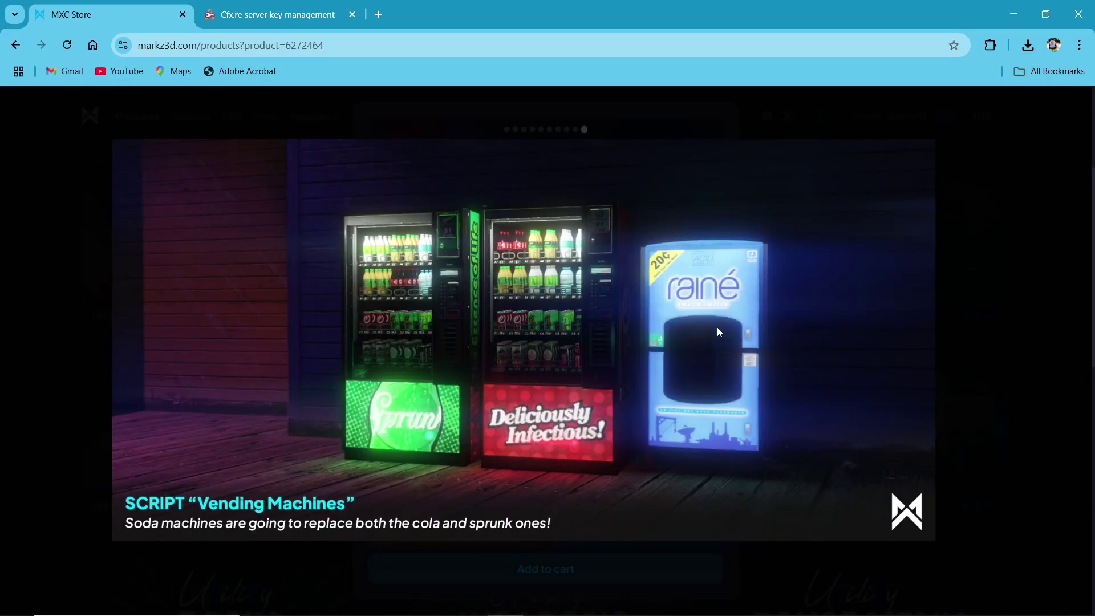
{"action": "left_click", "coordinate": [553, 561]}
{"action": "scroll", "coordinate": [426, 376], "scroll_direction": "down", "scroll_amount": 2}
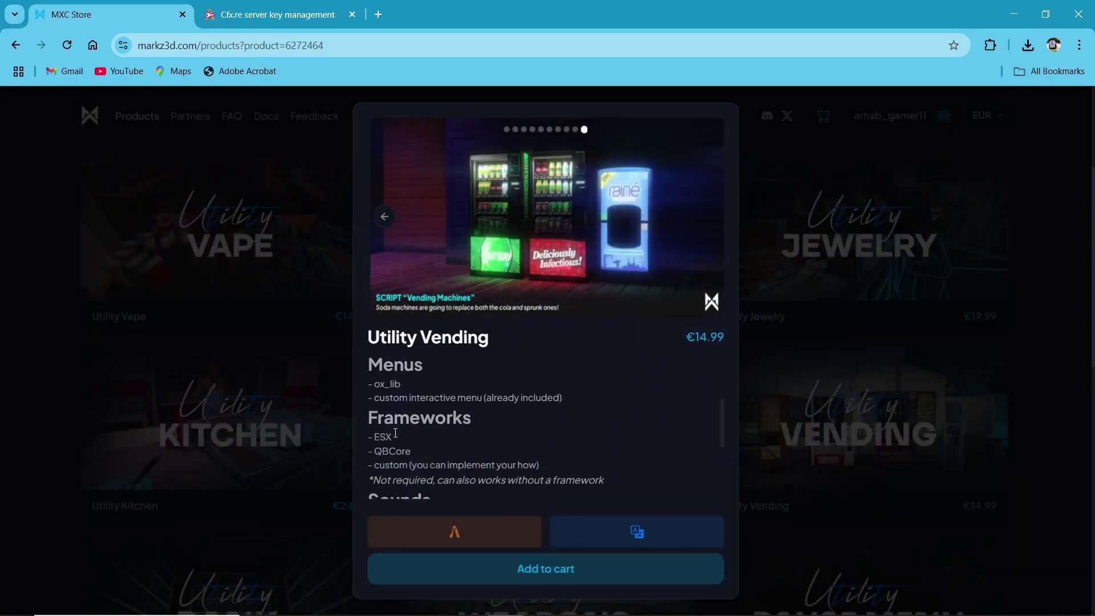
{"action": "scroll", "coordinate": [408, 418], "scroll_direction": "up", "scroll_amount": 2}
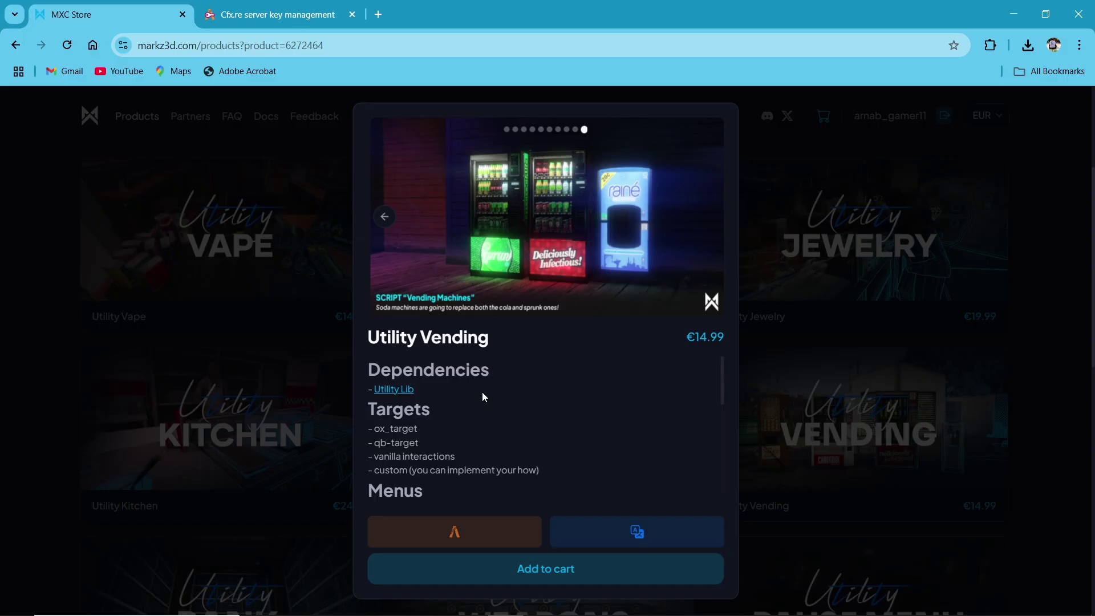
{"action": "scroll", "coordinate": [454, 384], "scroll_direction": "down", "scroll_amount": 5}
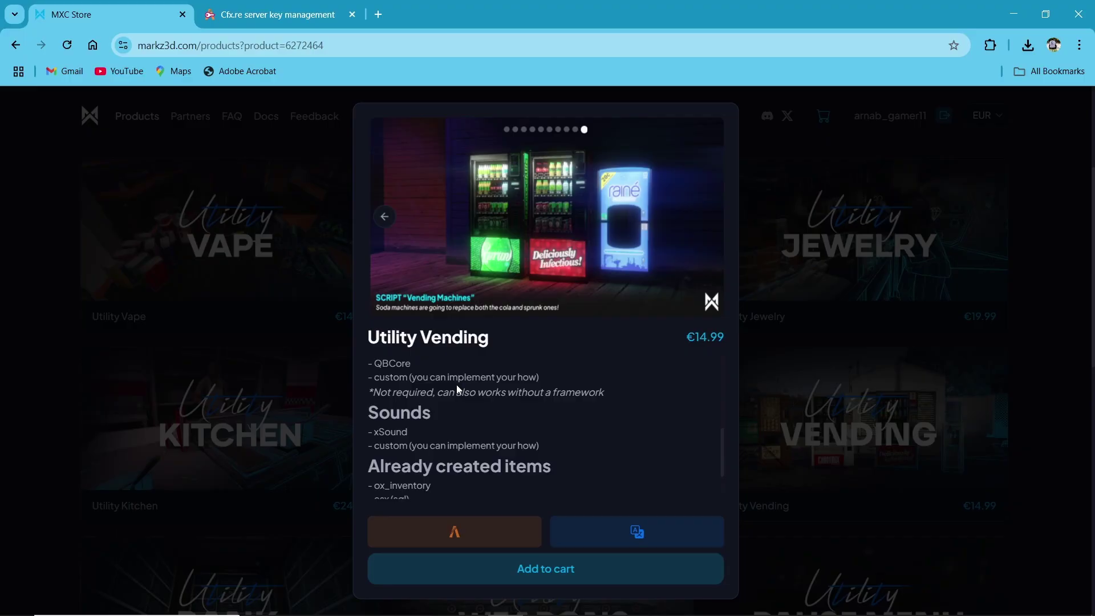
{"action": "scroll", "coordinate": [456, 425], "scroll_direction": "down", "scroll_amount": 1}
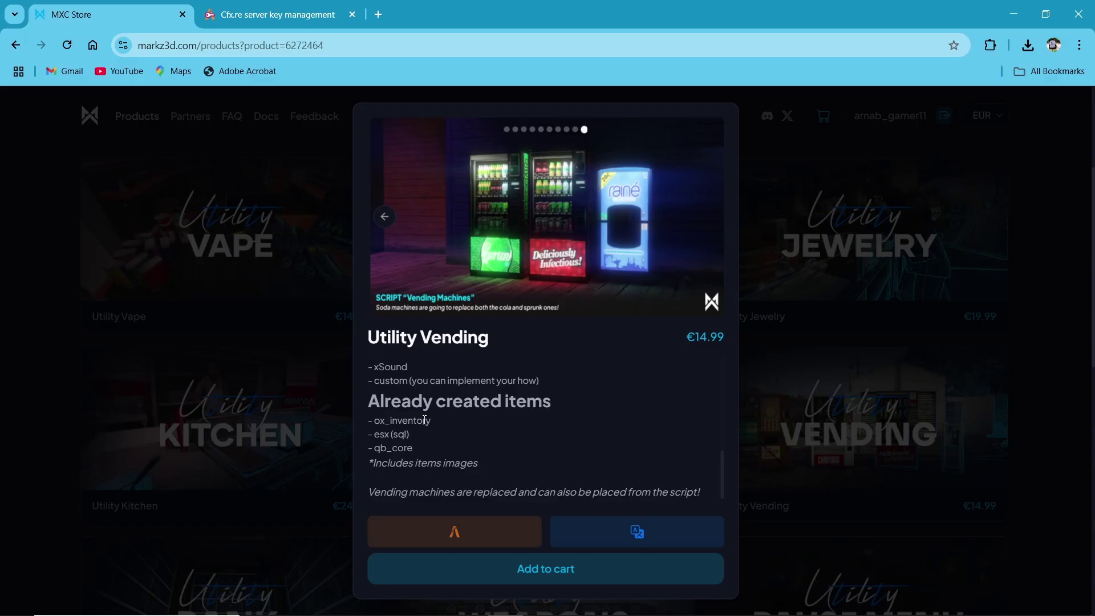
{"action": "scroll", "coordinate": [452, 440], "scroll_direction": "up", "scroll_amount": 2}
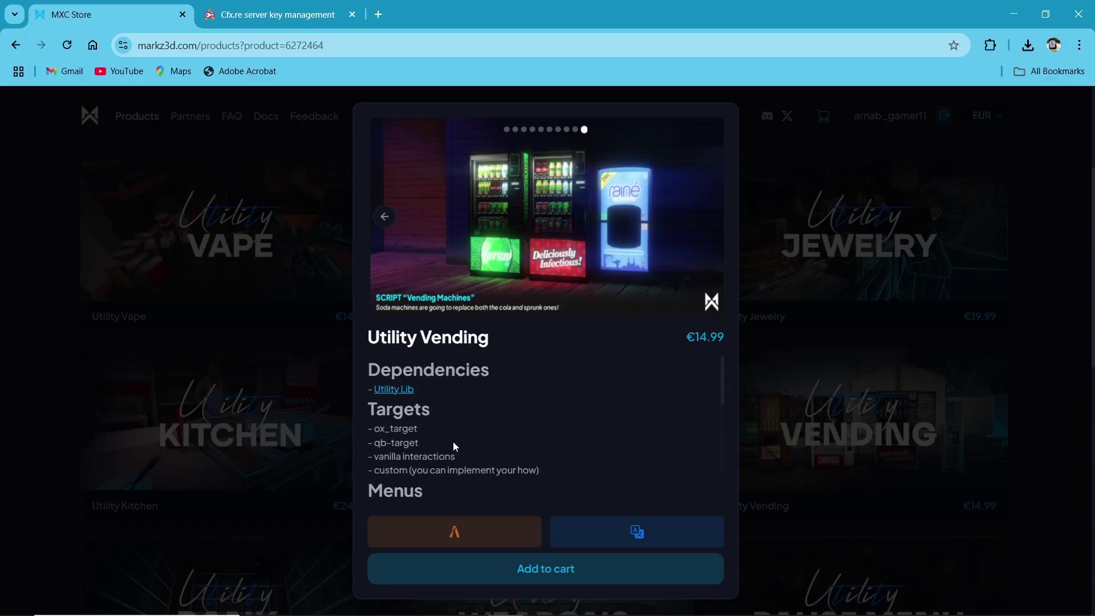
Step: Add Utility Vending to the cart as a guest, reach the €14.99 checkout, then view Keymaster assets
{"action": "left_click", "coordinate": [538, 571]}
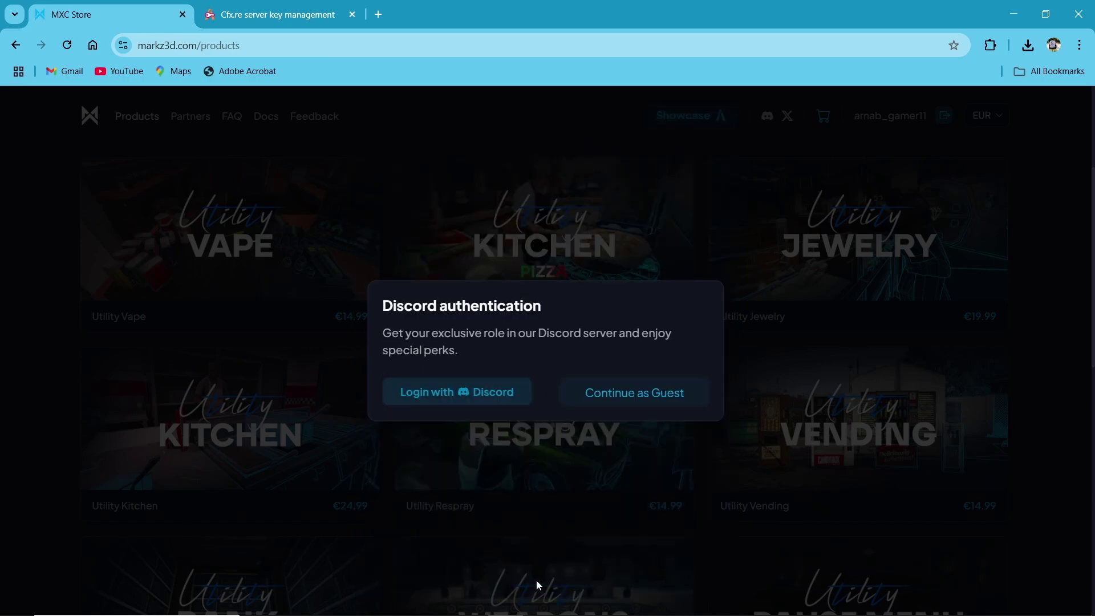
{"action": "left_click", "coordinate": [614, 392]}
{"action": "left_click", "coordinate": [825, 120]}
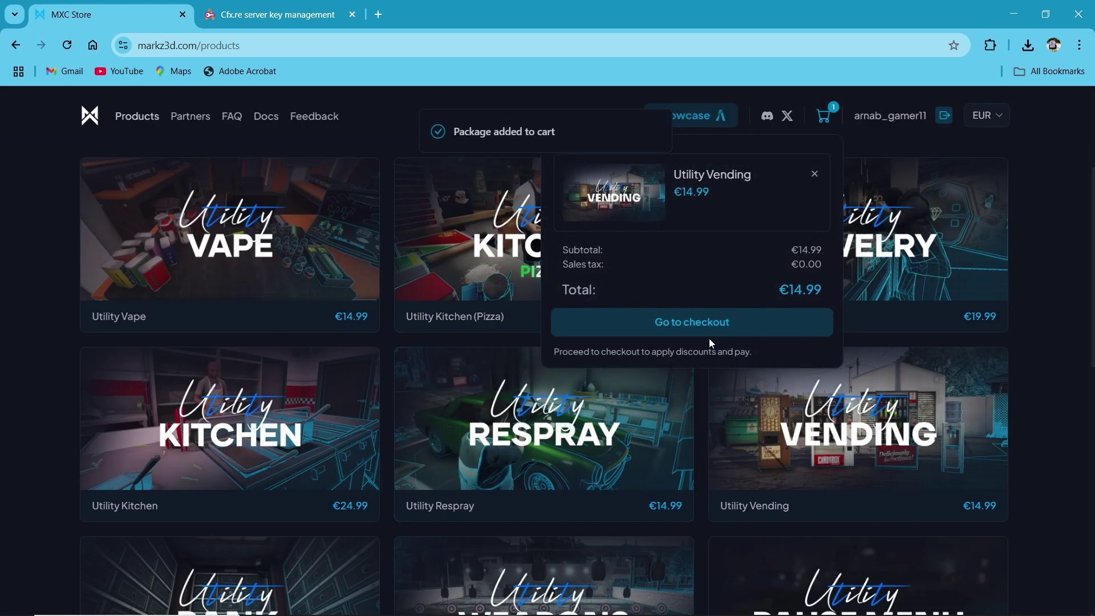
{"action": "left_click", "coordinate": [700, 326]}
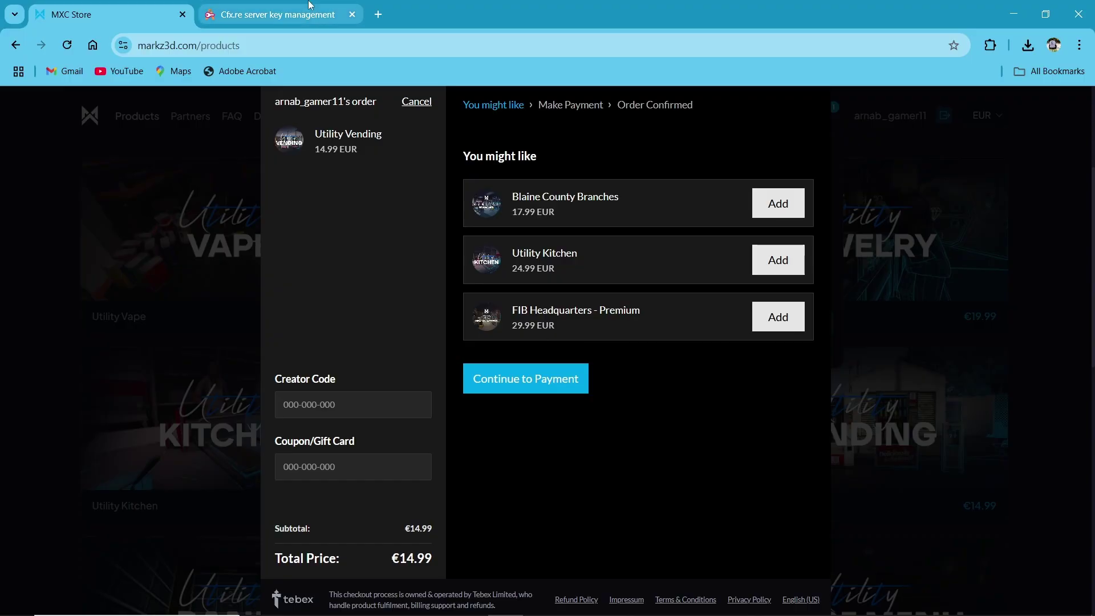
{"action": "left_click", "coordinate": [274, 14]}
Step: Download the cfx-mxc-vendingmachines asset as cfx-mxc-vendingmachines.pack.zip into the Pictures folder
{"action": "triple_click", "coordinate": [484, 261]}
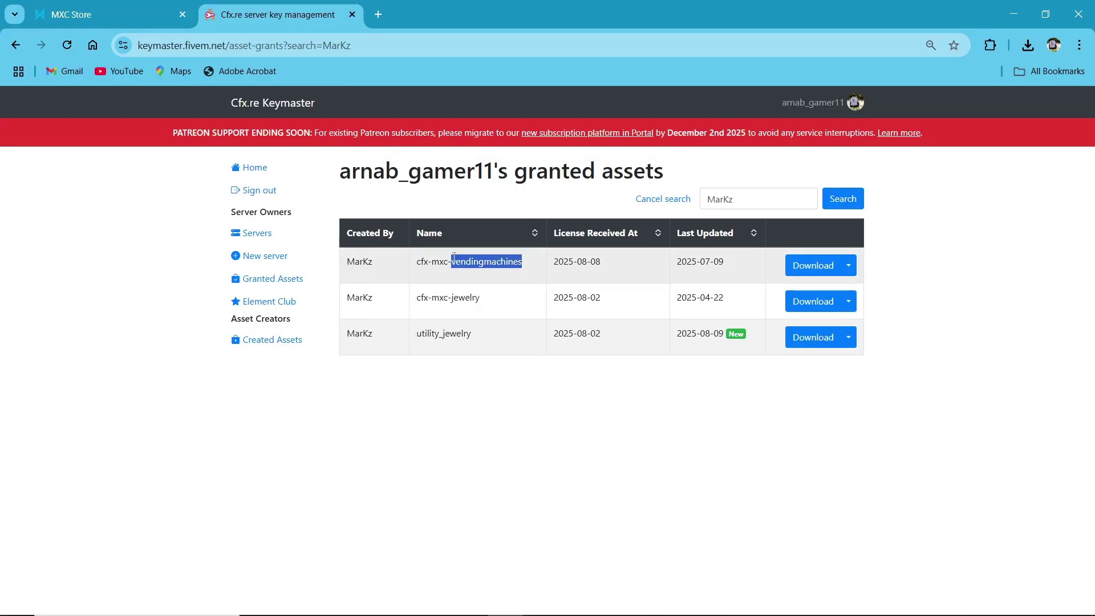
{"action": "left_click", "coordinate": [548, 525]}
{"action": "left_click", "coordinate": [813, 261]}
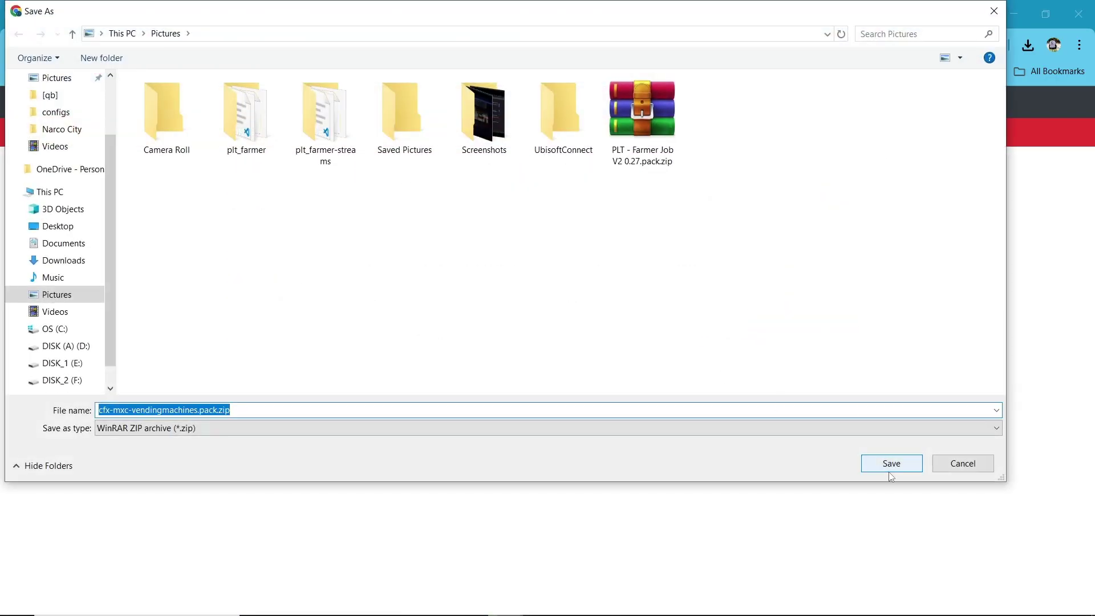
{"action": "left_click", "coordinate": [890, 471]}
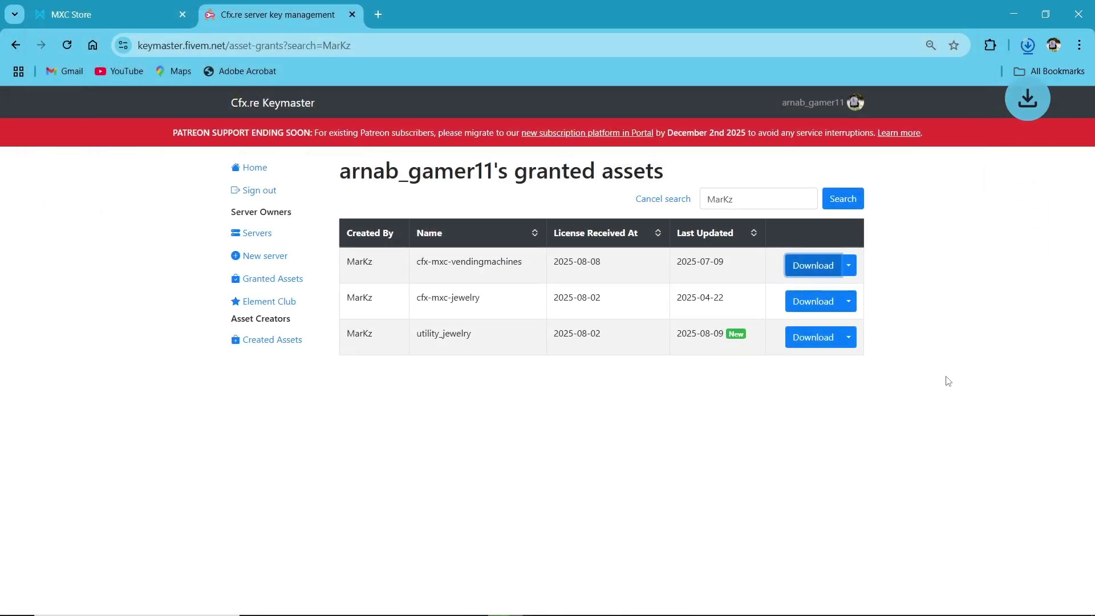
Step: Locate the downloaded zip and extracted vending machines folder, then open the DISK_1 (E:) drive
{"action": "left_click", "coordinate": [1033, 57]}
{"action": "right_click", "coordinate": [652, 195]}
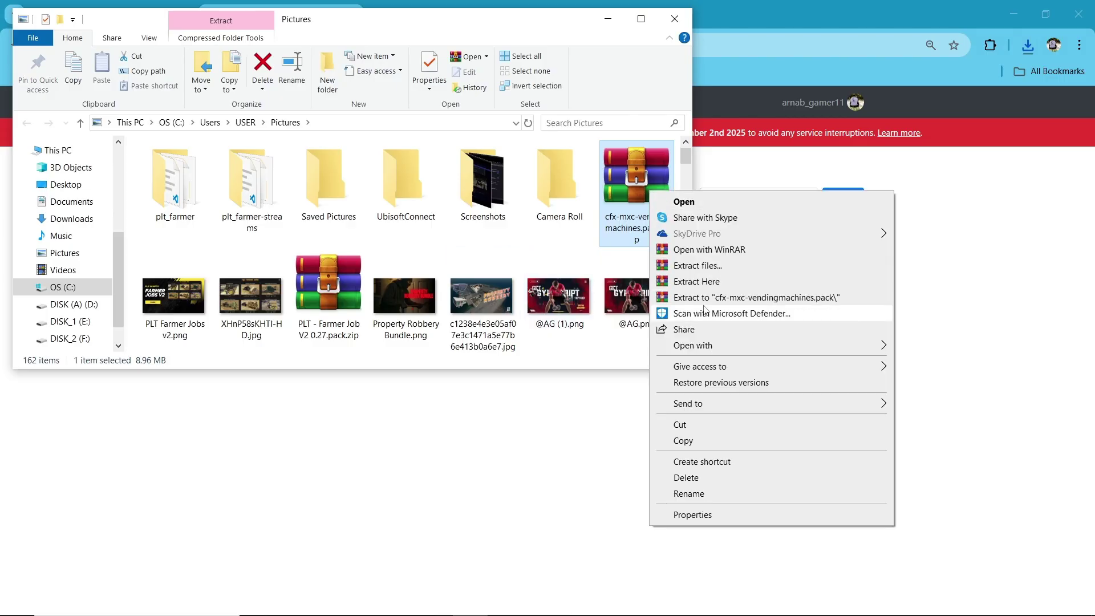
{"action": "key", "text": "Escape"}
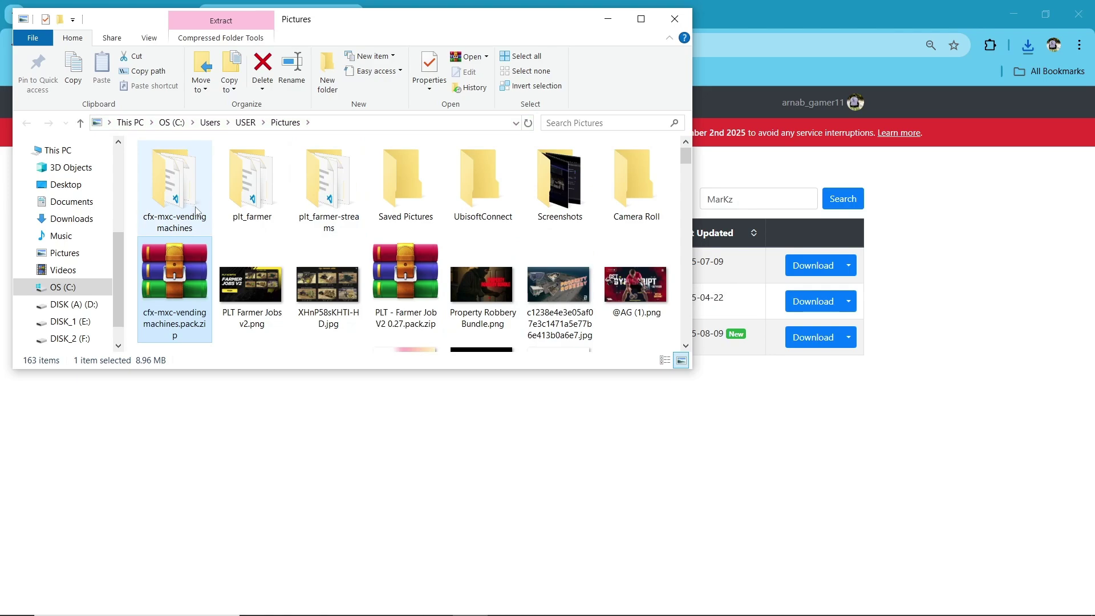
{"action": "left_click", "coordinate": [198, 211]}
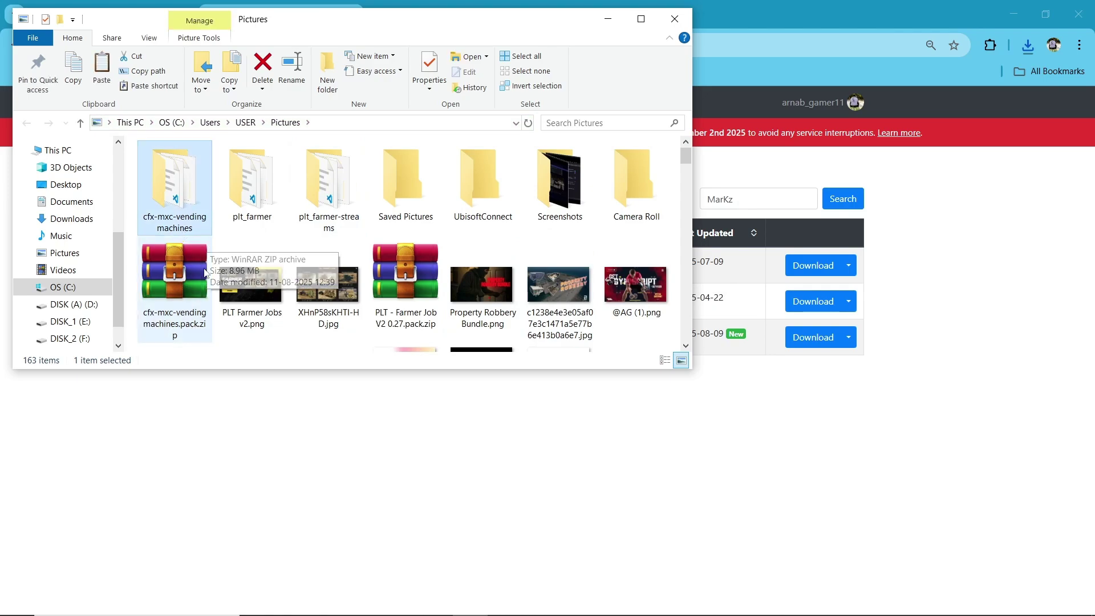
{"action": "scroll", "coordinate": [85, 317], "scroll_direction": "down", "scroll_amount": 1}
{"action": "left_click", "coordinate": [71, 285]}
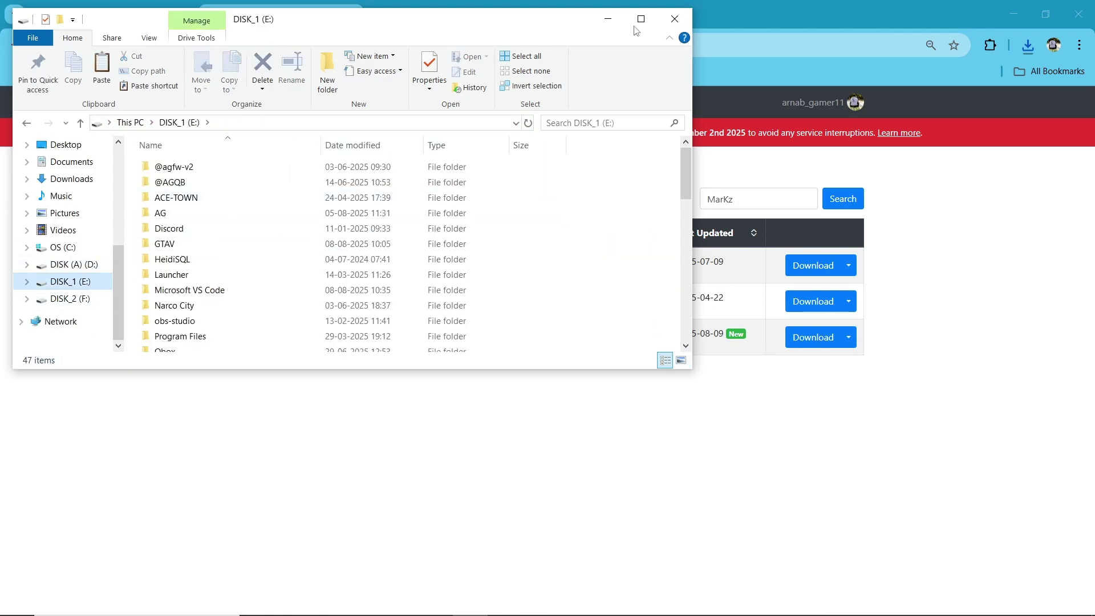
{"action": "key", "text": "super+Up"}
{"action": "left_click", "coordinate": [159, 306]}
{"action": "double_click", "coordinate": [157, 293]}
{"action": "double_click", "coordinate": [174, 154]}
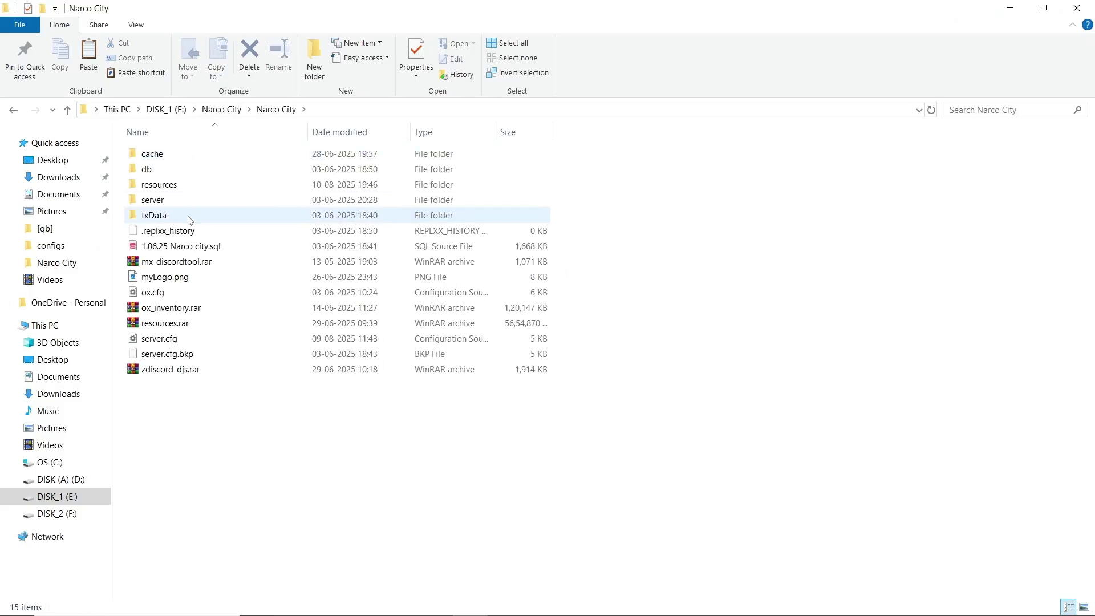
{"action": "double_click", "coordinate": [171, 184]}
{"action": "scroll", "coordinate": [228, 485], "scroll_direction": "down", "scroll_amount": 2}
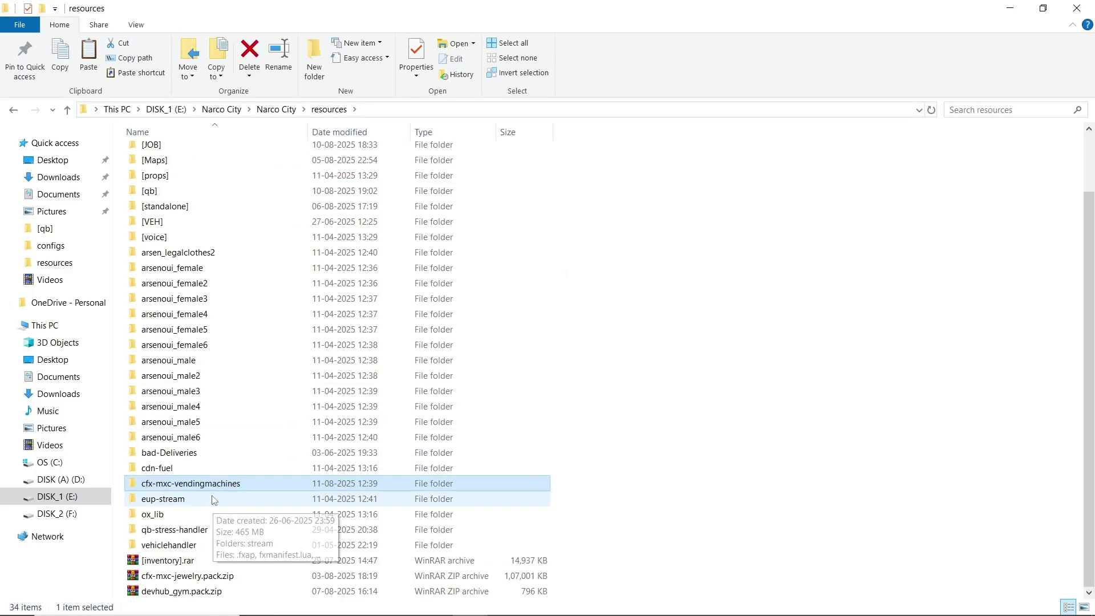
{"action": "double_click", "coordinate": [194, 482]}
{"action": "left_click_drag", "start_coordinate": [271, 411], "coordinate": [246, 344]}
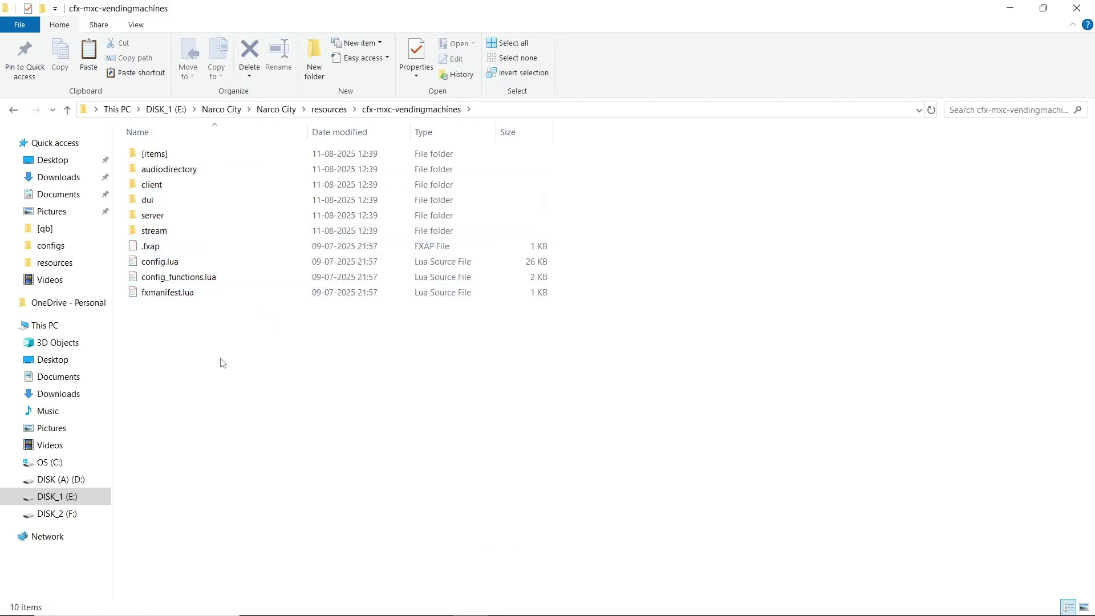
{"action": "double_click", "coordinate": [193, 153]}
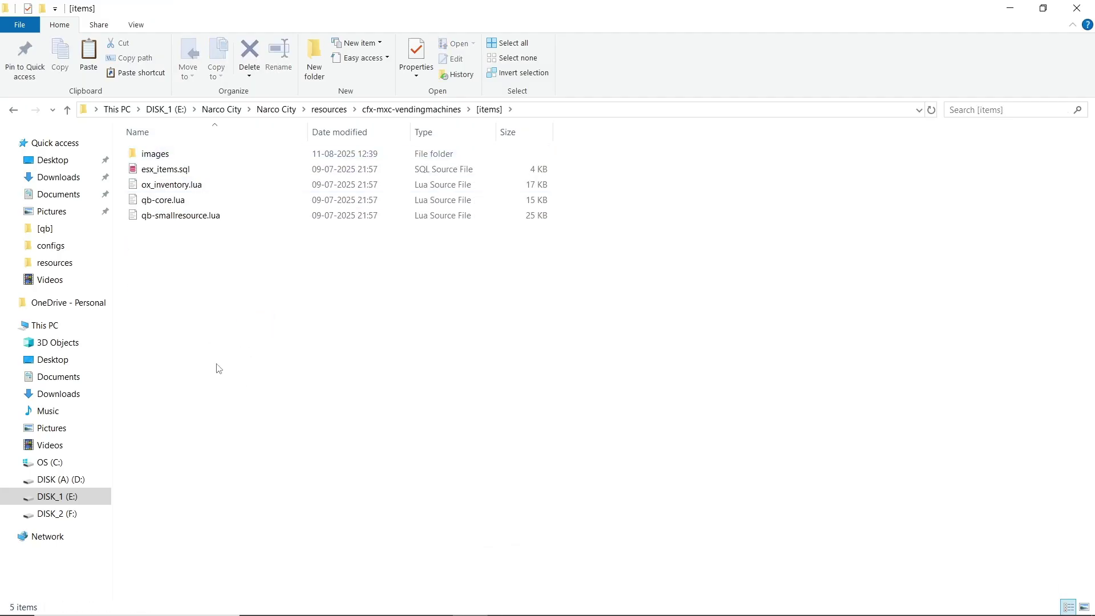
{"action": "left_click_drag", "start_coordinate": [219, 368], "coordinate": [217, 316]}
{"action": "left_click_drag", "start_coordinate": [199, 277], "coordinate": [200, 298]}
{"action": "left_click", "coordinate": [186, 188]}
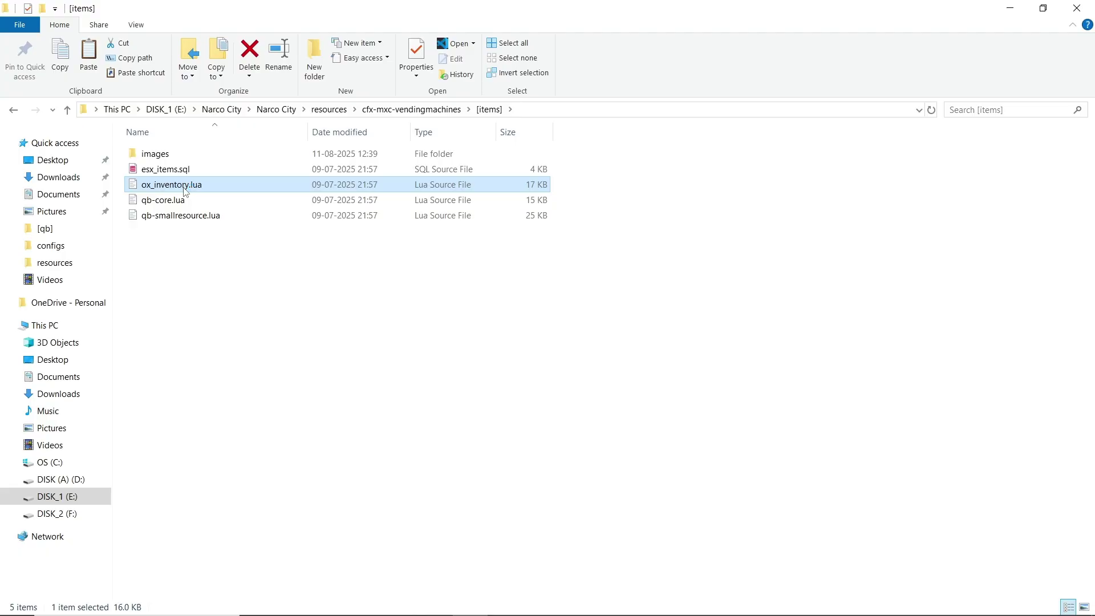
Step: Open ox_inventory.lua in VS Code and select all of its item definitions
{"action": "double_click", "coordinate": [185, 192]}
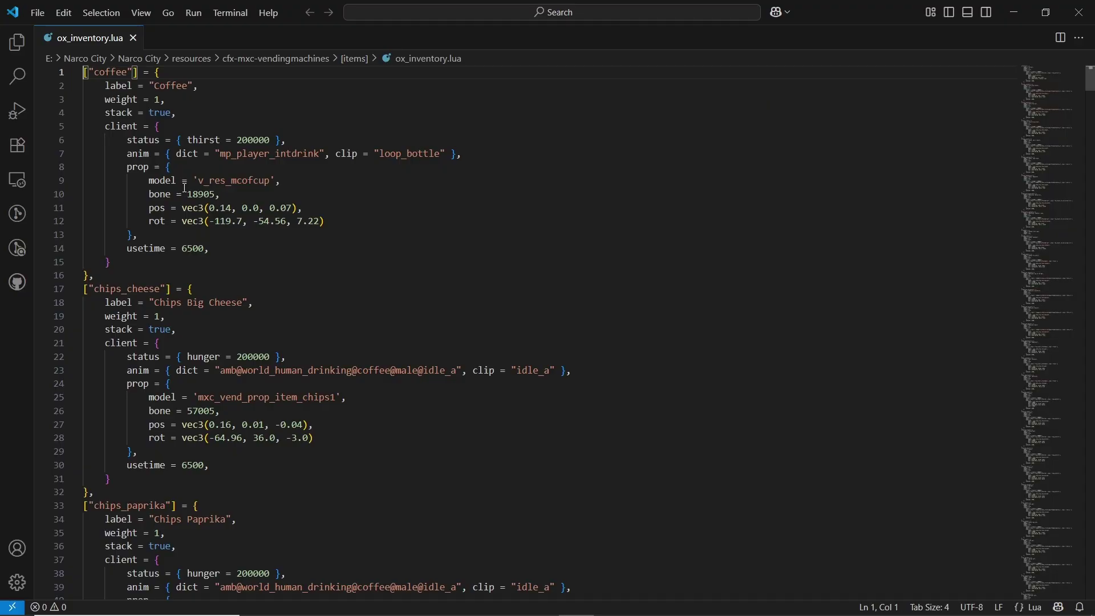
{"action": "scroll", "coordinate": [303, 215], "scroll_direction": "down", "scroll_amount": 1}
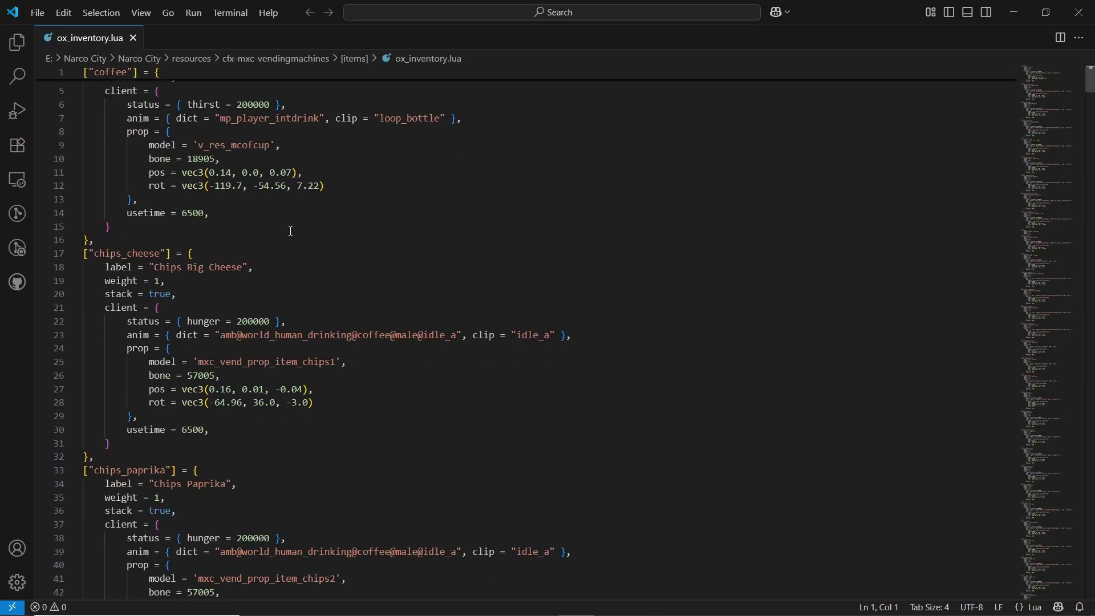
{"action": "left_click", "coordinate": [291, 249]}
{"action": "key", "text": "ctrl+a"}
{"action": "left_click", "coordinate": [1015, 13]}
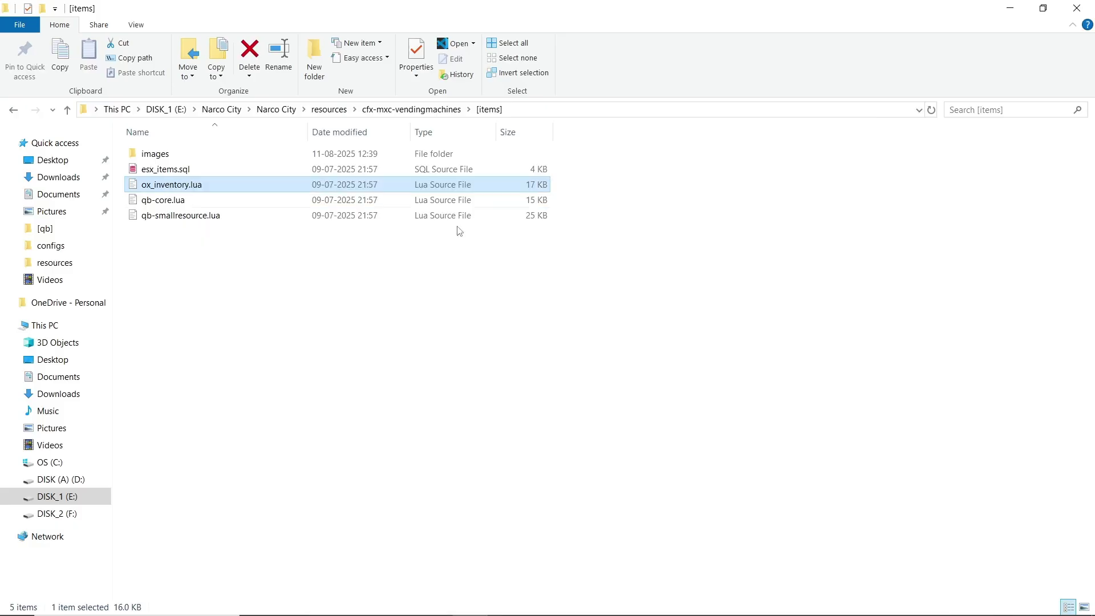
Step: Paste the item definitions at line 3 of [qb]/ox_inventory/data/items.lua and save it
{"action": "key", "text": "alt+Up"}
{"action": "key", "text": "alt+Up"}
{"action": "double_click", "coordinate": [150, 262]}
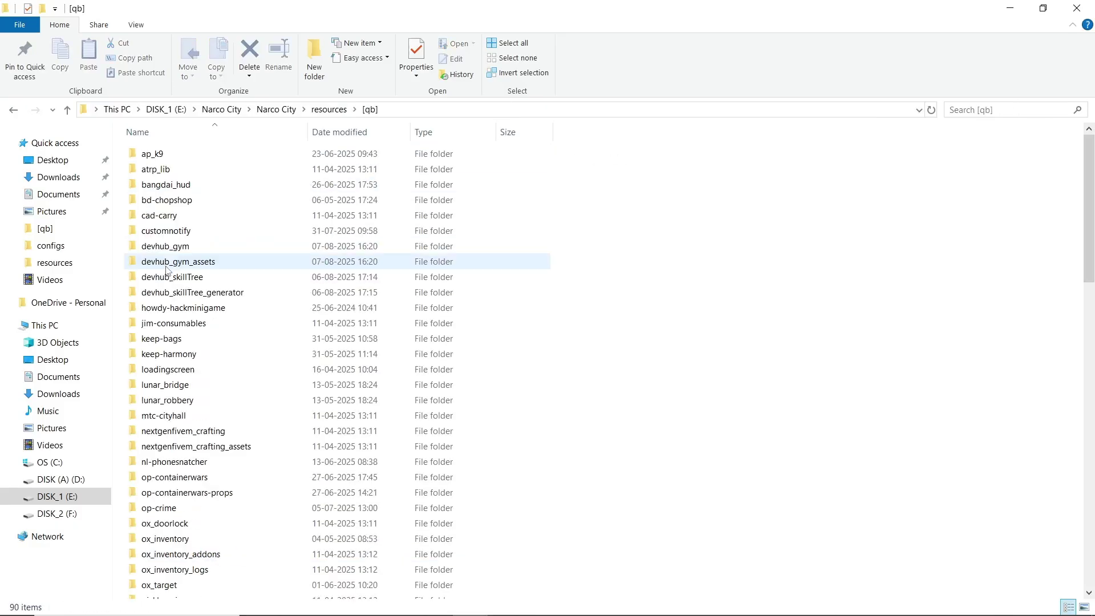
{"action": "scroll", "coordinate": [188, 371], "scroll_direction": "down", "scroll_amount": 3}
{"action": "double_click", "coordinate": [171, 406]}
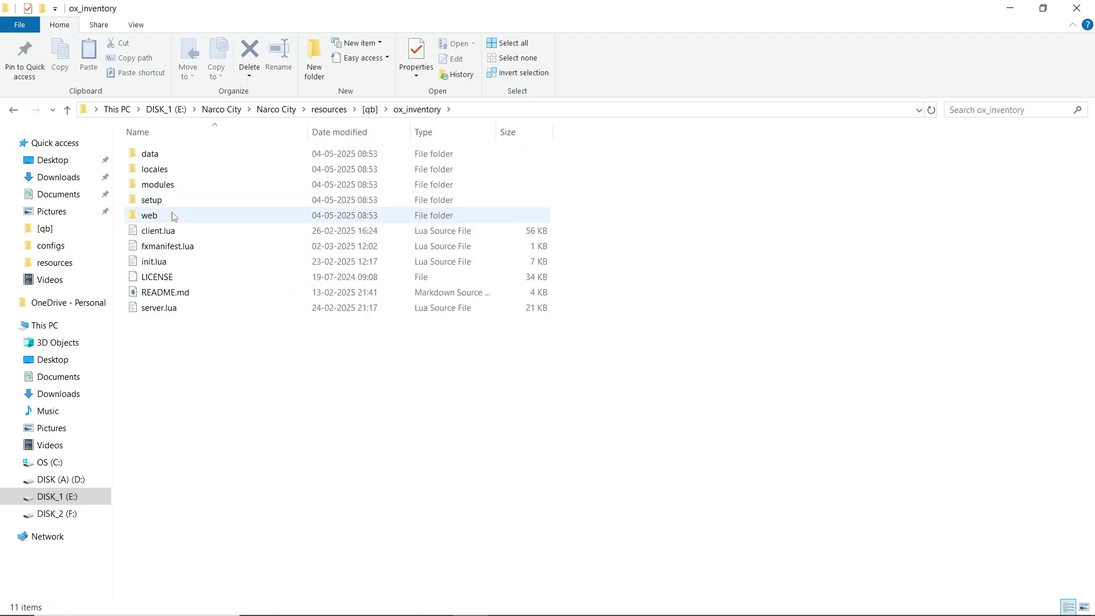
{"action": "double_click", "coordinate": [171, 155]}
{"action": "double_click", "coordinate": [174, 203]}
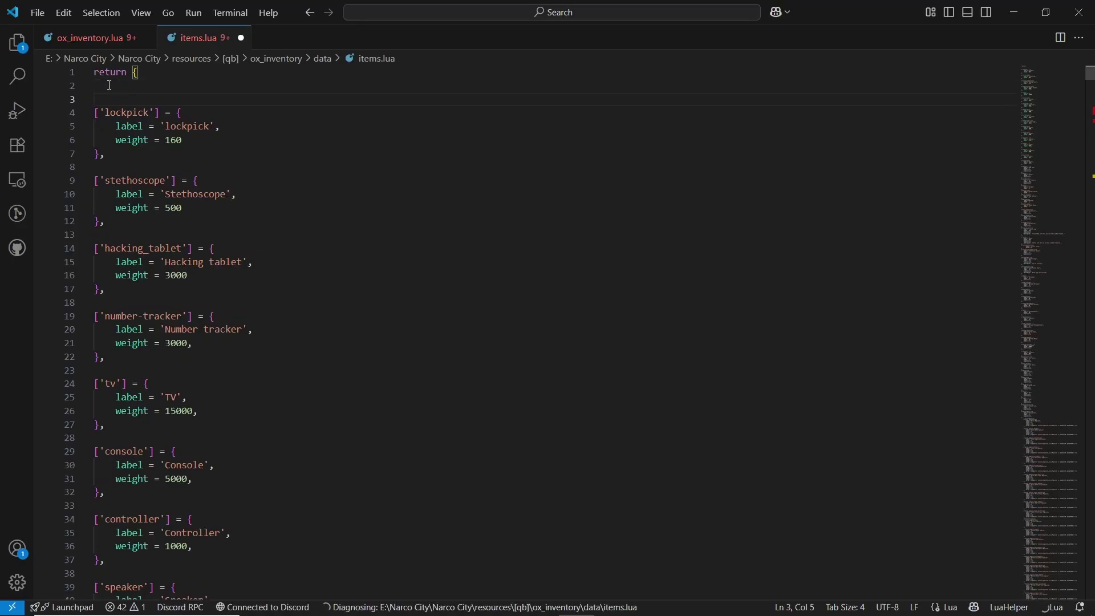
{"action": "key", "text": "ctrl+v"}
{"action": "key", "text": "ctrl+s"}
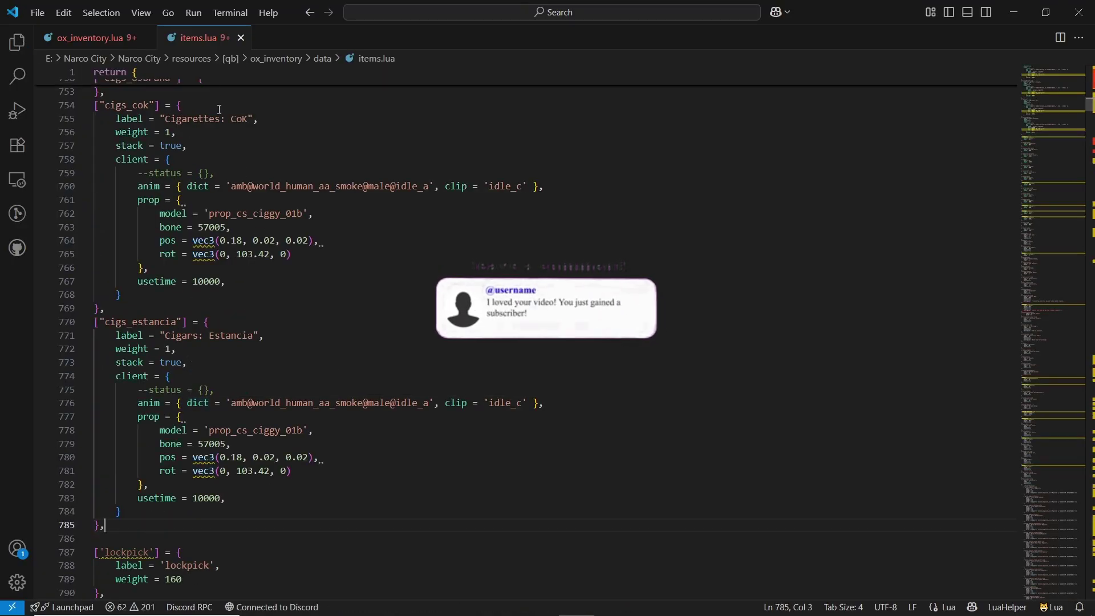
{"action": "left_click", "coordinate": [241, 37]}
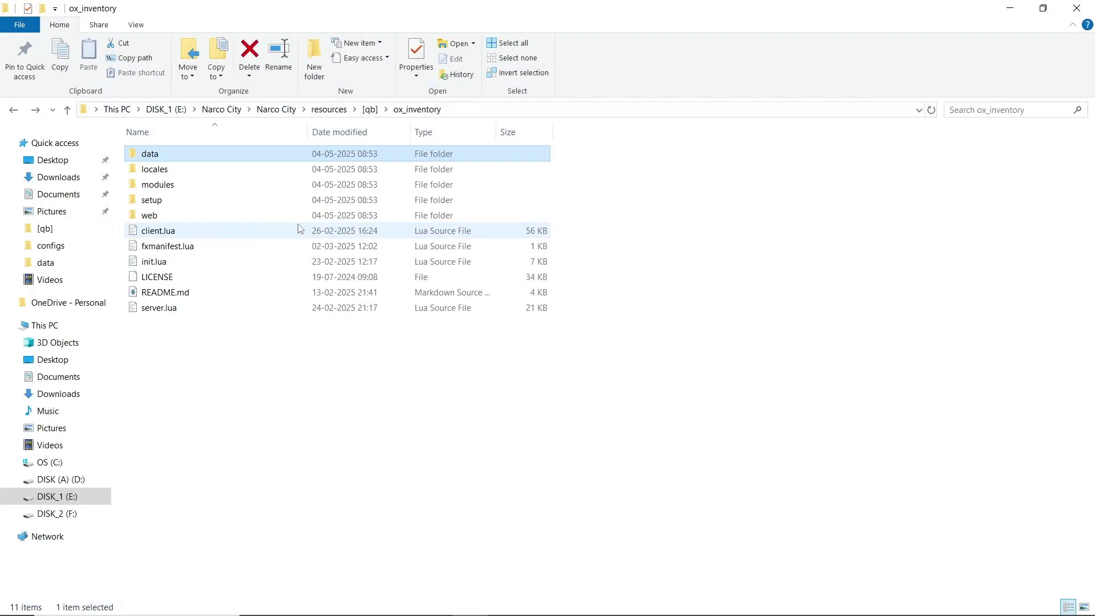
{"action": "key", "text": "alt+Up"}
{"action": "key", "text": "alt+Up"}
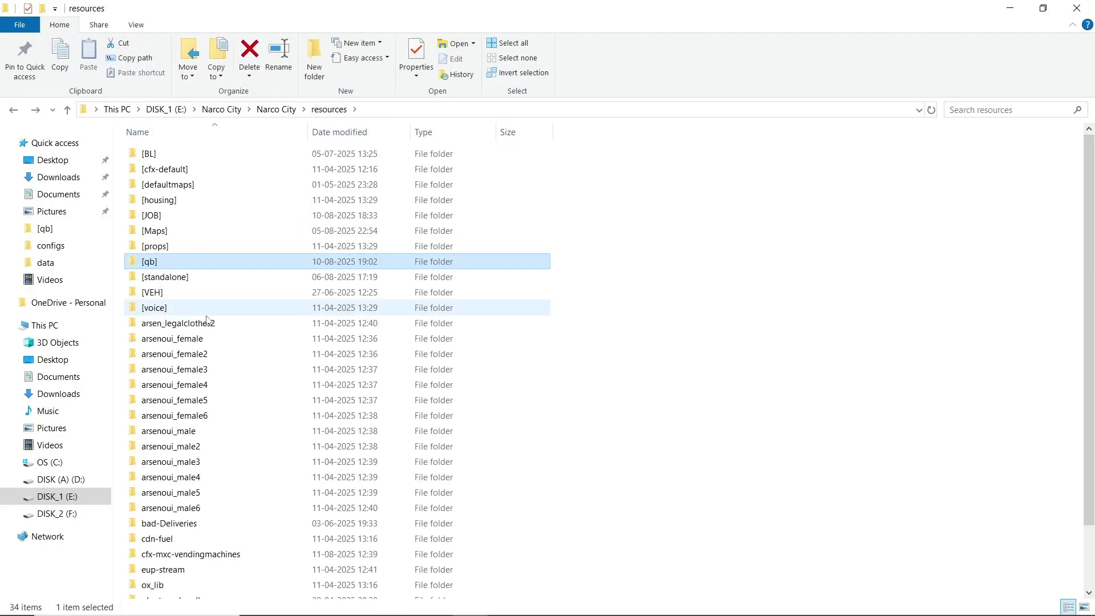
Step: Copy all eight cigarette images from the resource's [items]/images/cigs folder
{"action": "double_click", "coordinate": [191, 554]}
{"action": "double_click", "coordinate": [151, 153]}
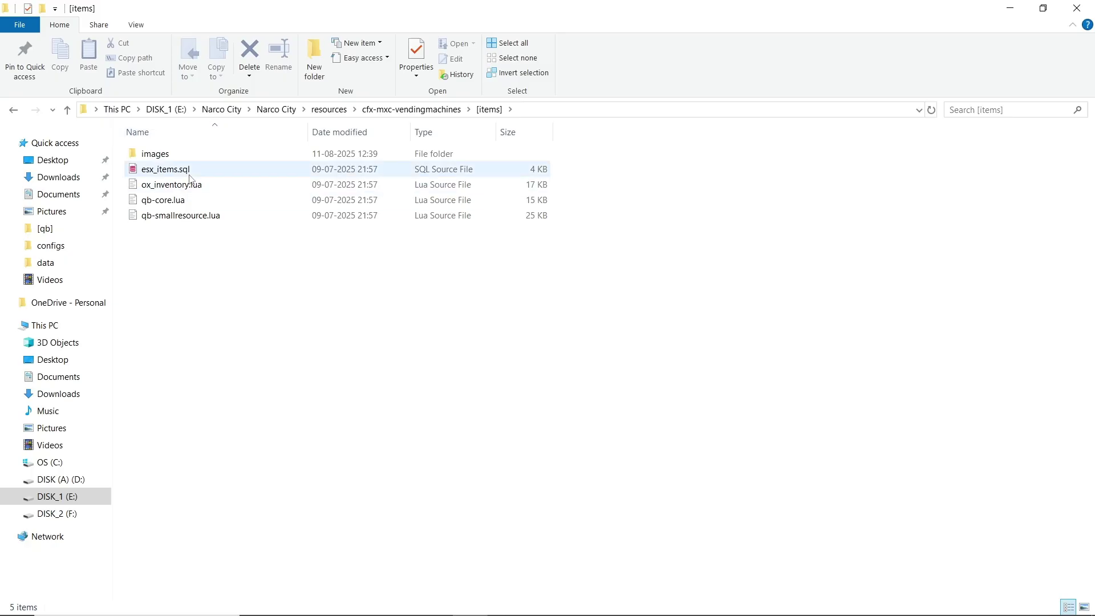
{"action": "double_click", "coordinate": [195, 156]}
{"action": "double_click", "coordinate": [176, 167]}
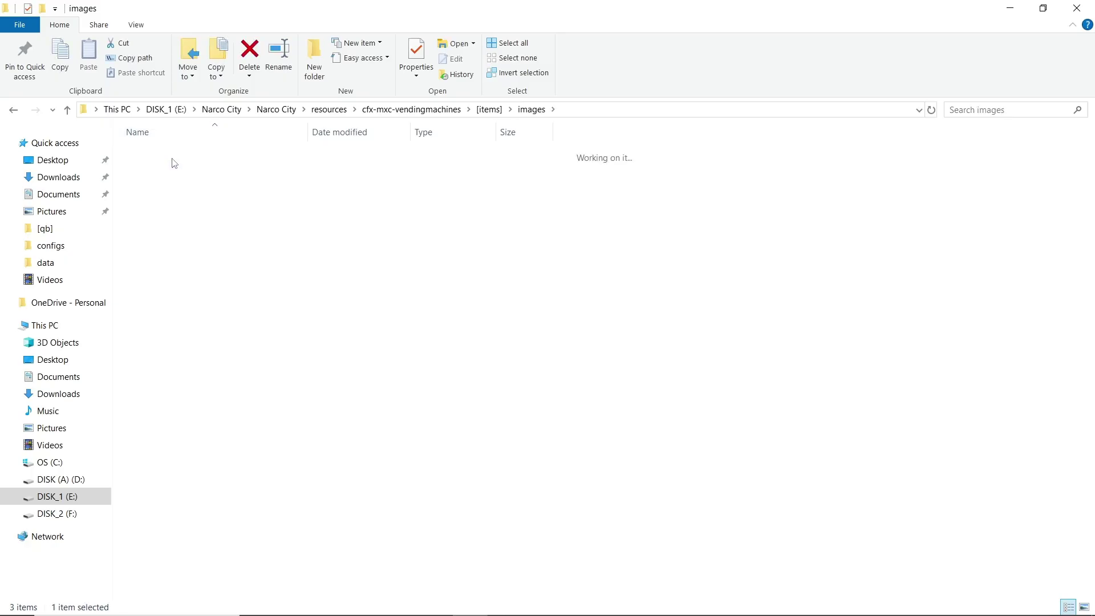
{"action": "key", "text": "alt+Left"}
{"action": "double_click", "coordinate": [188, 166]}
{"action": "key", "text": "alt+Left"}
{"action": "double_click", "coordinate": [197, 186]}
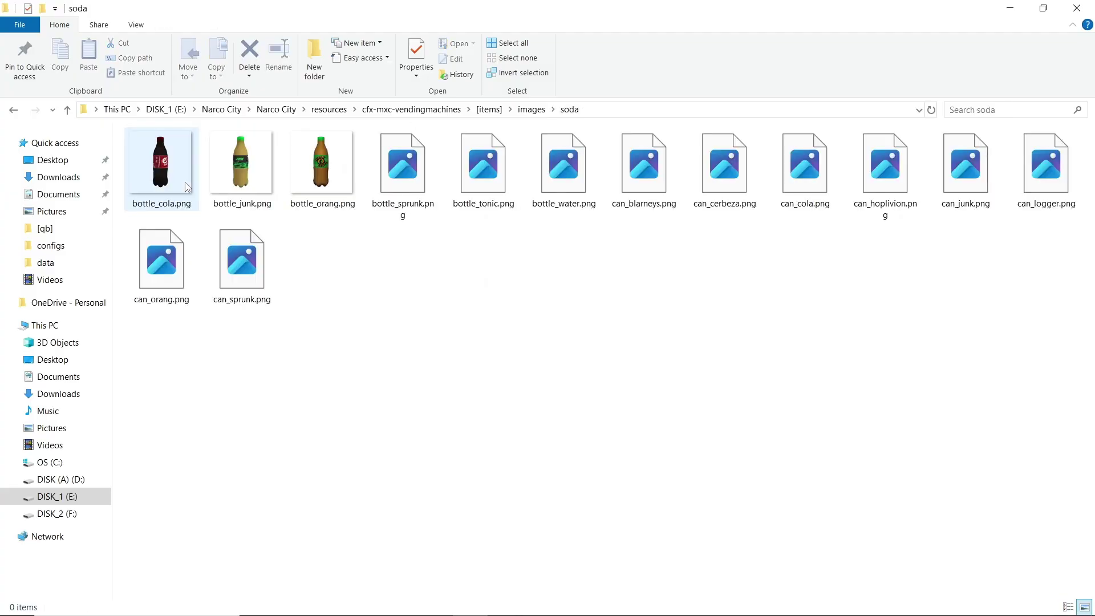
{"action": "key", "text": "alt+Left"}
{"action": "double_click", "coordinate": [186, 155]}
{"action": "key", "text": "ctrl+a"}
{"action": "key", "text": "ctrl+c"}
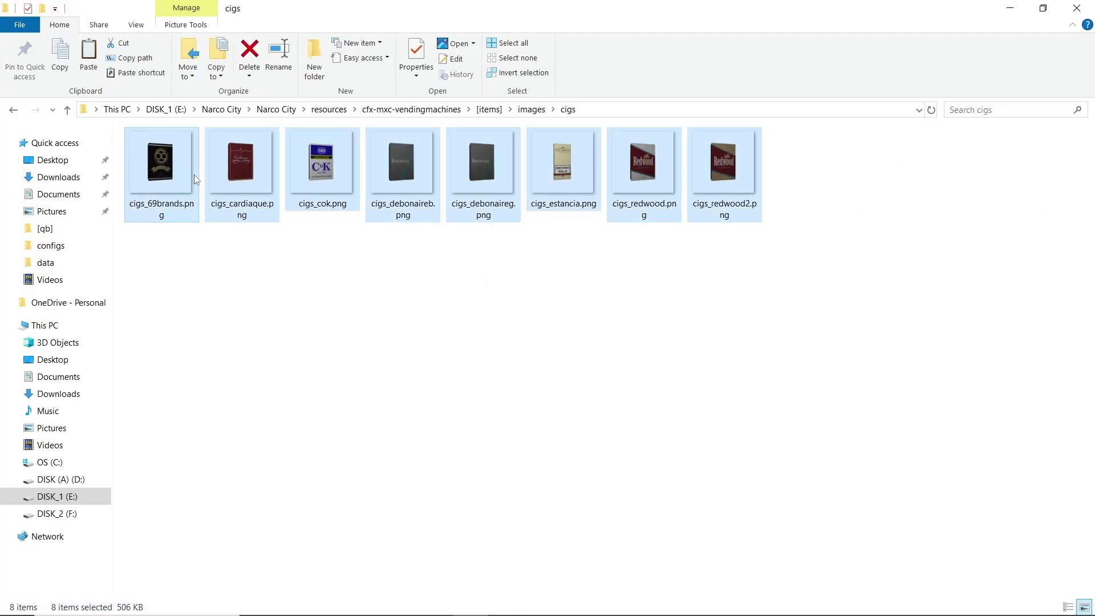
{"action": "key", "text": "alt+Up"}
{"action": "key", "text": "alt+Up"}
{"action": "key", "text": "alt+Up"}
{"action": "key", "text": "alt+Up"}
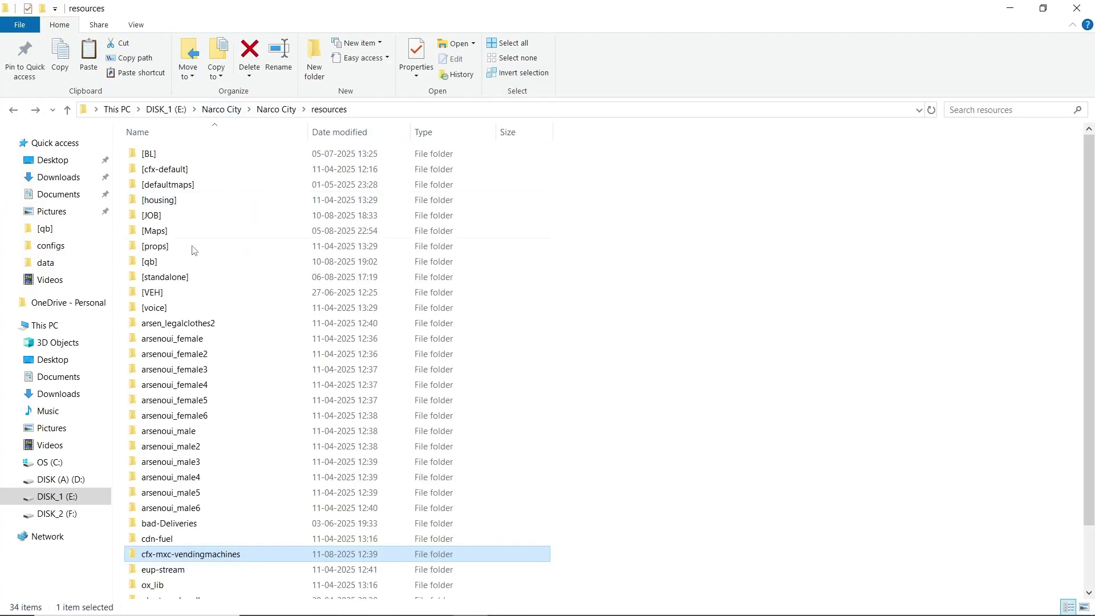
Step: Open ox_inventory in a second window and paste the cigarette images into its web/images folder
{"action": "double_click", "coordinate": [180, 265]}
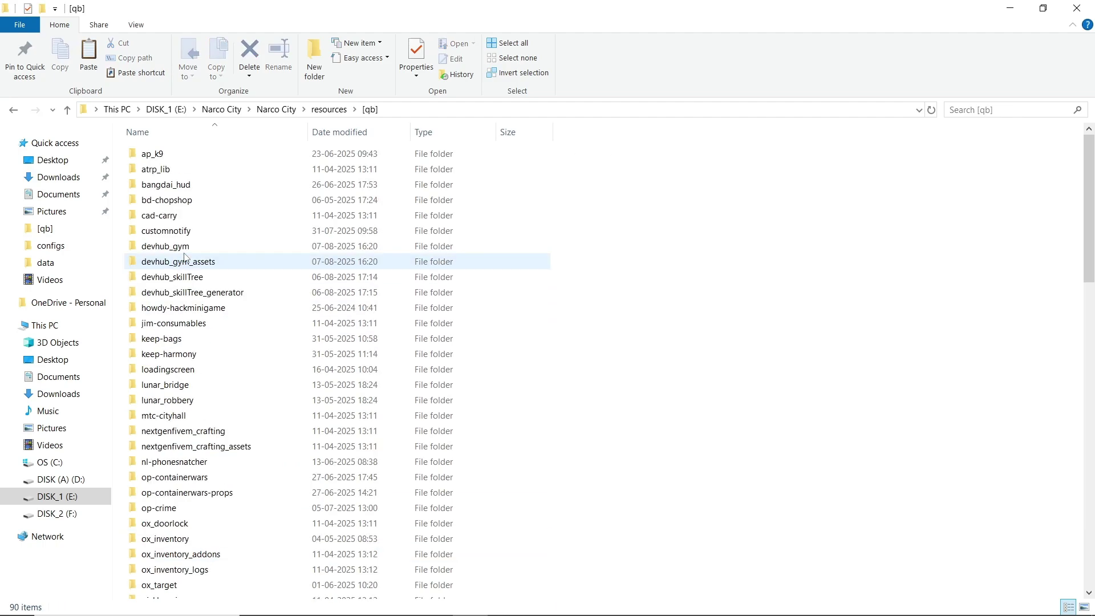
{"action": "scroll", "coordinate": [180, 265], "scroll_direction": "down", "scroll_amount": 6}
{"action": "right_click", "coordinate": [181, 267]}
{"action": "left_click", "coordinate": [244, 243]}
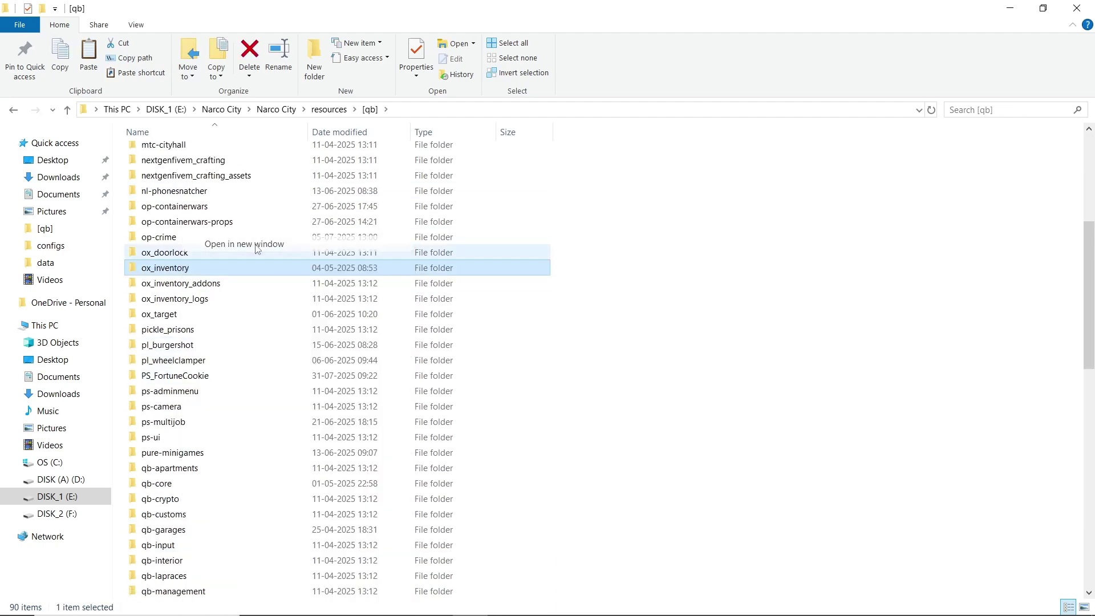
{"action": "key", "text": "ctrl+w"}
{"action": "key", "text": "alt+Up"}
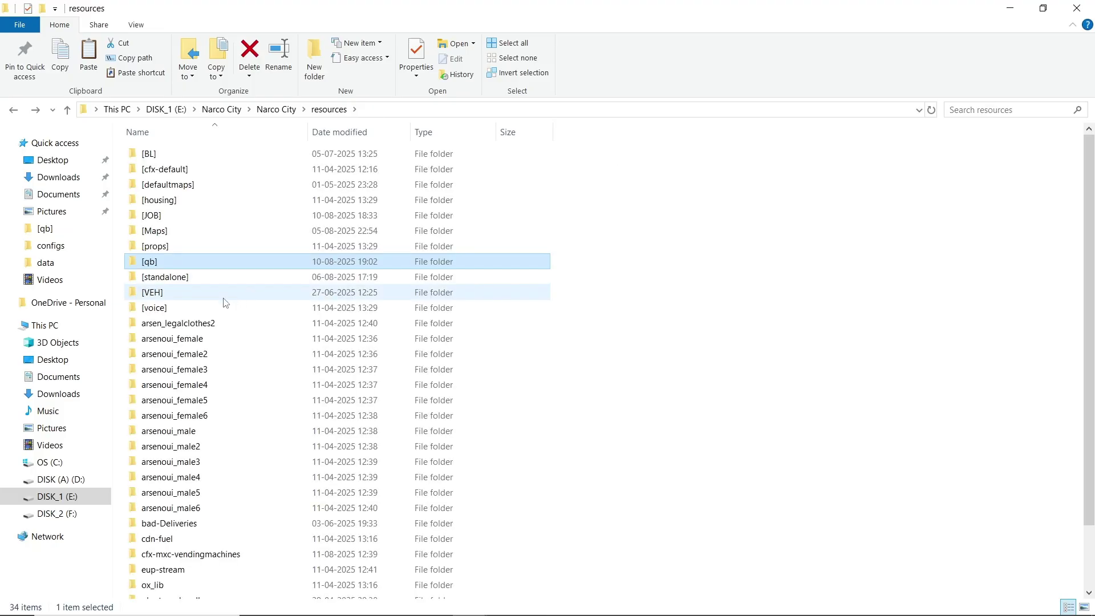
{"action": "double_click", "coordinate": [195, 554]}
{"action": "double_click", "coordinate": [193, 155]}
{"action": "double_click", "coordinate": [192, 158]}
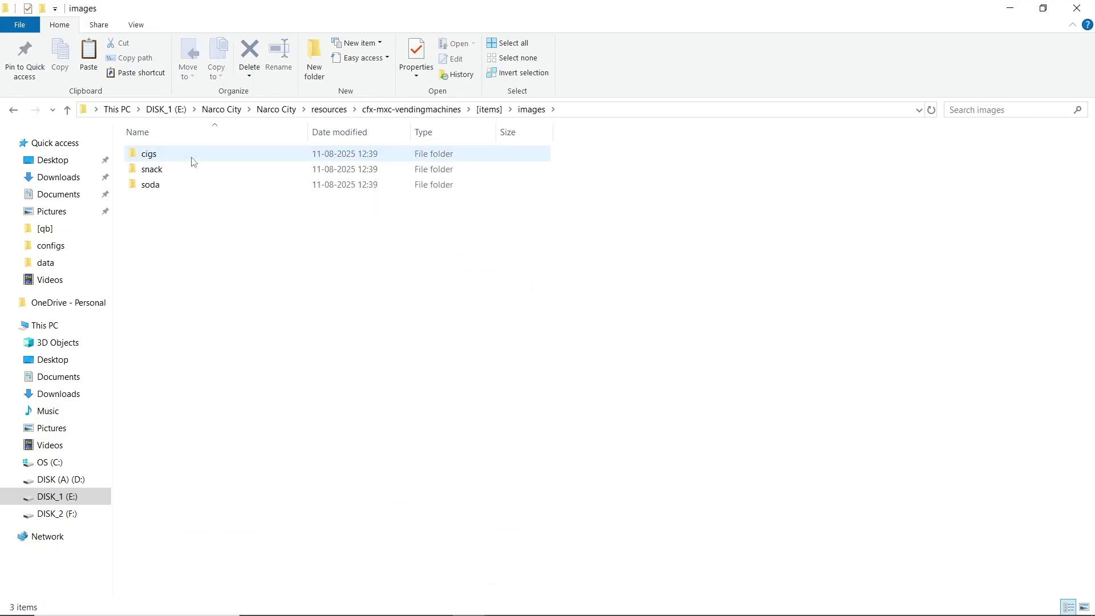
{"action": "double_click", "coordinate": [192, 169]}
{"action": "key", "text": "alt+Tab"}
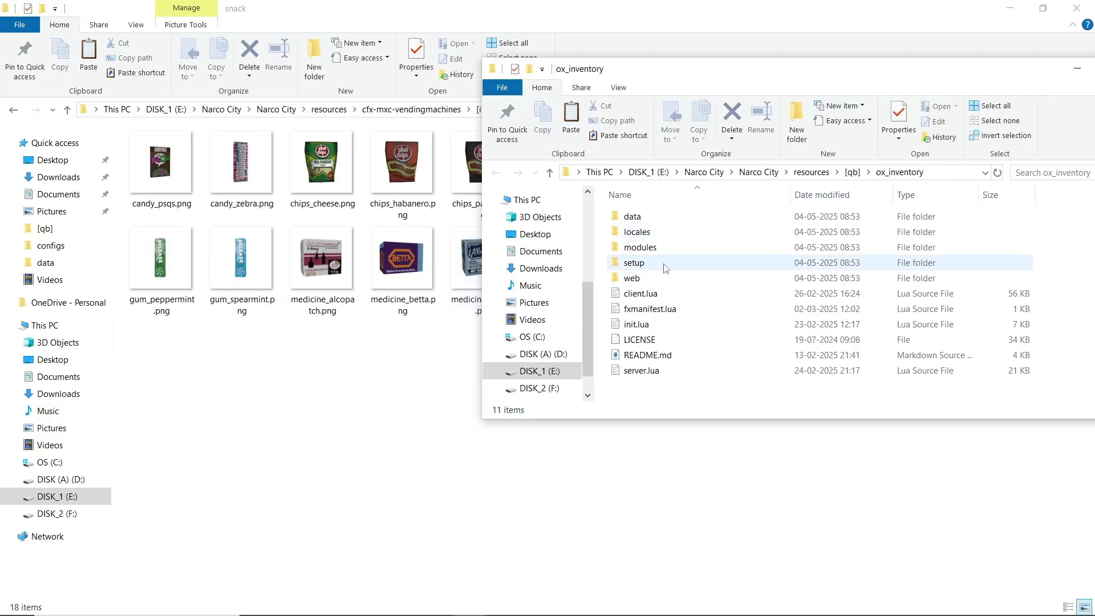
{"action": "double_click", "coordinate": [666, 277]}
{"action": "double_click", "coordinate": [664, 232]}
{"action": "key", "text": "ctrl+v"}
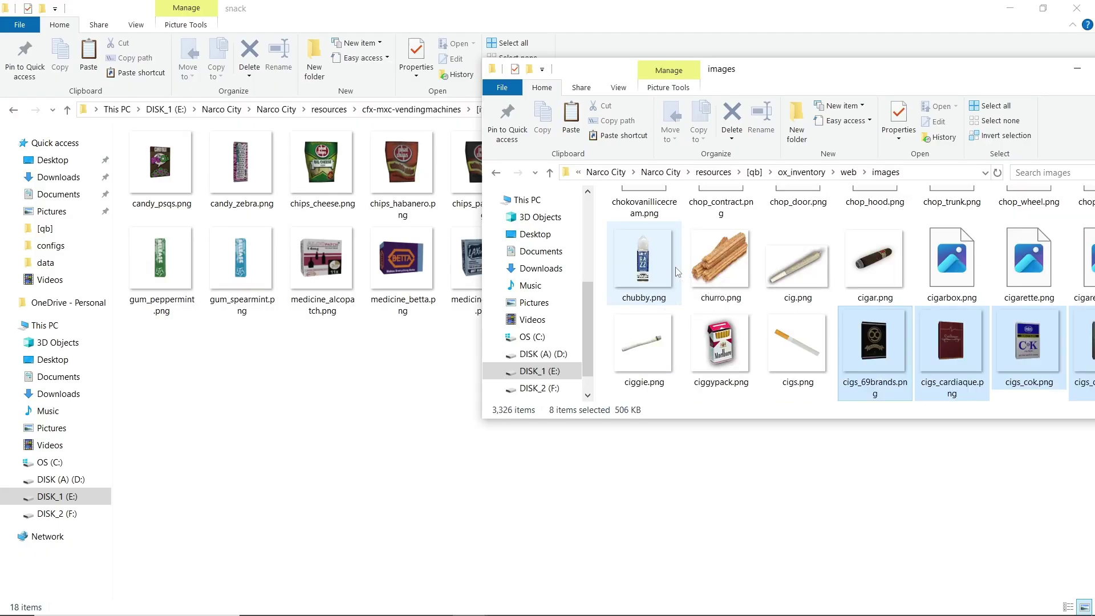
Step: Copy the 18 snack images into ox_inventory's web/images, replacing existing files
{"action": "left_click", "coordinate": [349, 371]}
{"action": "key", "text": "ctrl+a"}
{"action": "key", "text": "alt+Tab"}
{"action": "key", "text": "ctrl+v"}
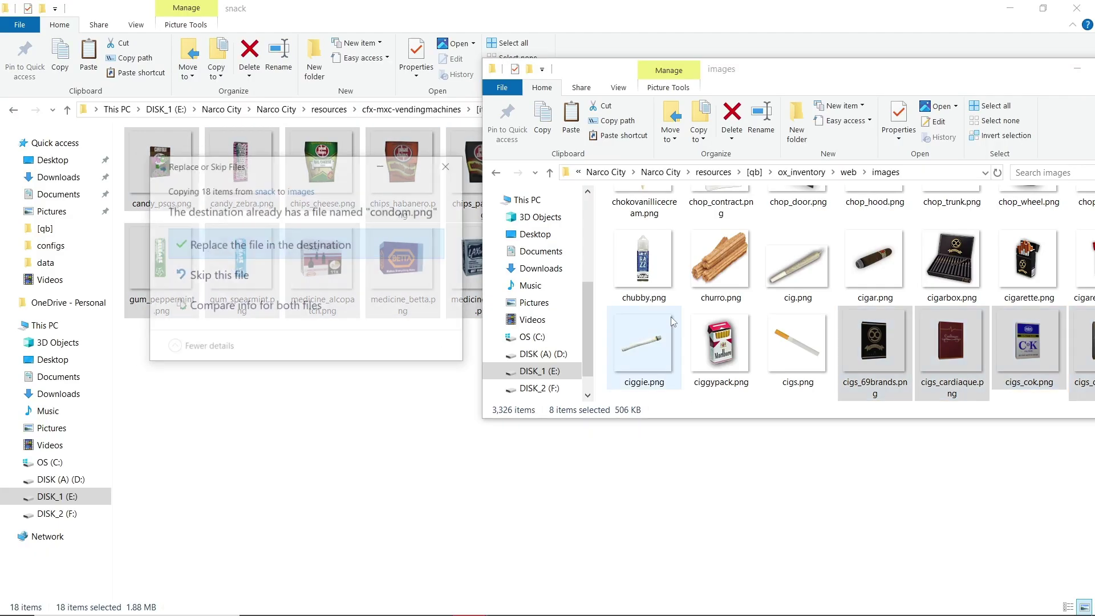
{"action": "left_click", "coordinate": [399, 245]}
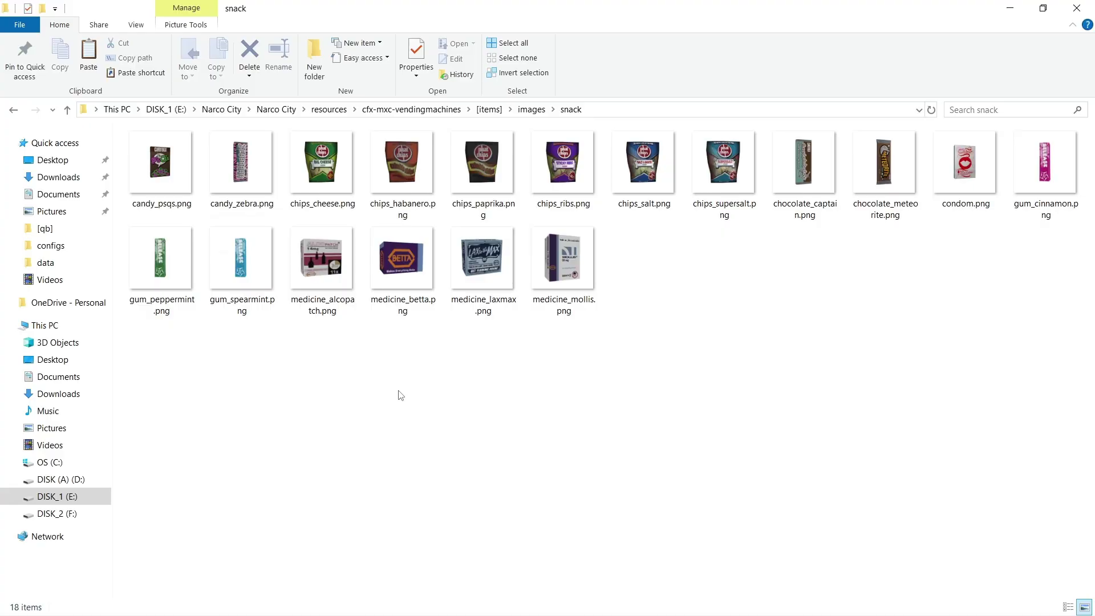
{"action": "key", "text": "alt+Up"}
Step: Paste all the soda images into ox_inventory's web/images and return to the resource folder
{"action": "double_click", "coordinate": [182, 186]}
{"action": "key", "text": "ctrl+a"}
{"action": "key", "text": "alt+Up"}
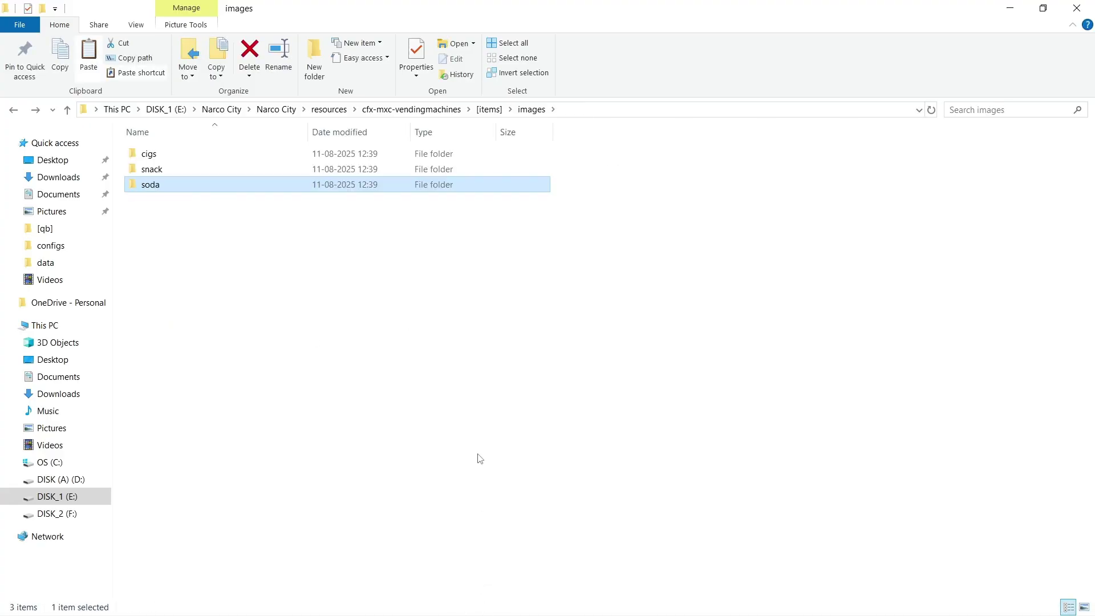
{"action": "key", "text": "alt+Tab"}
{"action": "key", "text": "ctrl+v"}
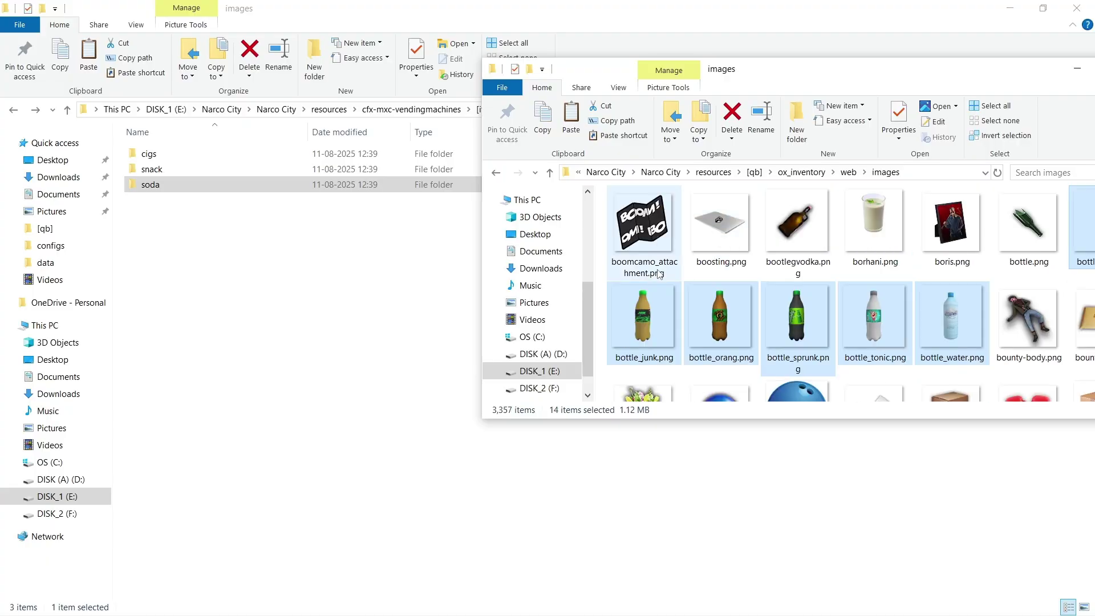
{"action": "key", "text": "alt+Tab"}
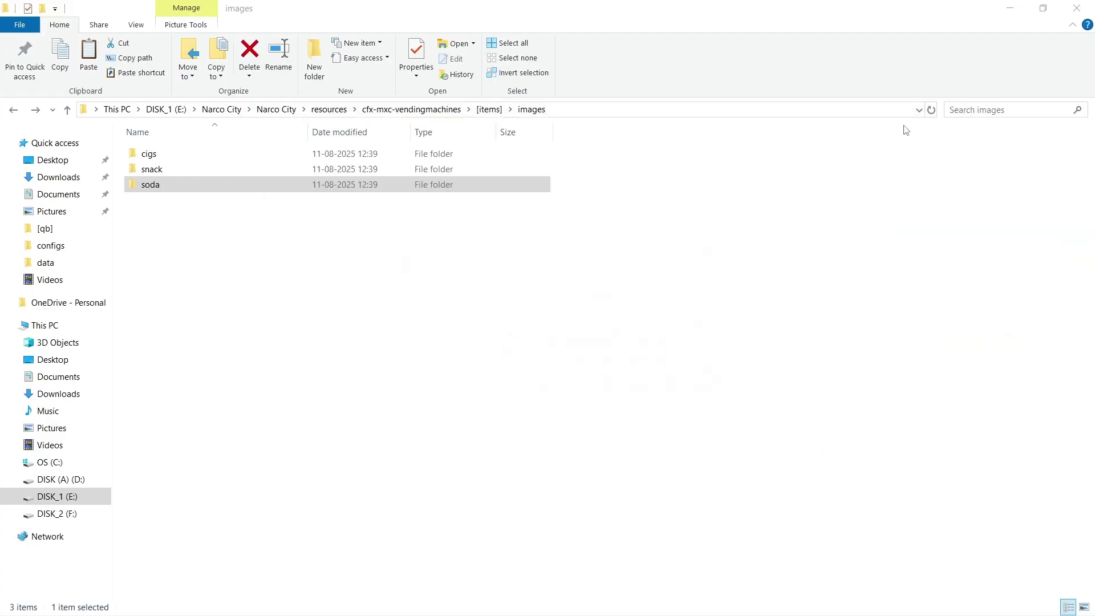
{"action": "key", "text": "alt+Up"}
{"action": "key", "text": "alt+Up"}
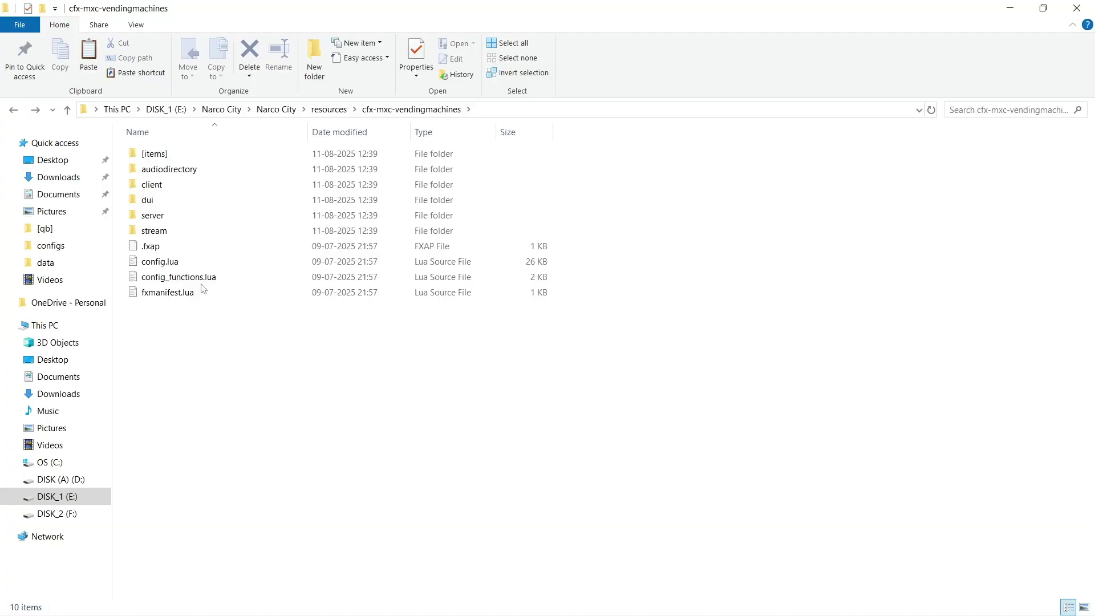
Step: Open config.lua and review the Debug, RenderDistance, DefaultInteractionDistance and Language settings
{"action": "double_click", "coordinate": [196, 266]}
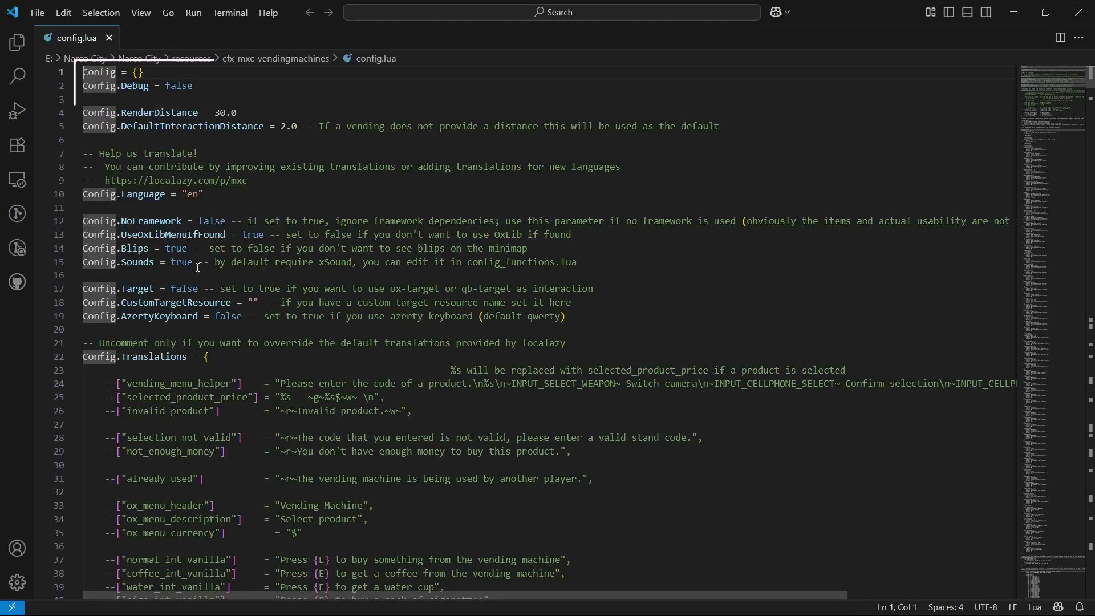
{"action": "double_click", "coordinate": [135, 87]}
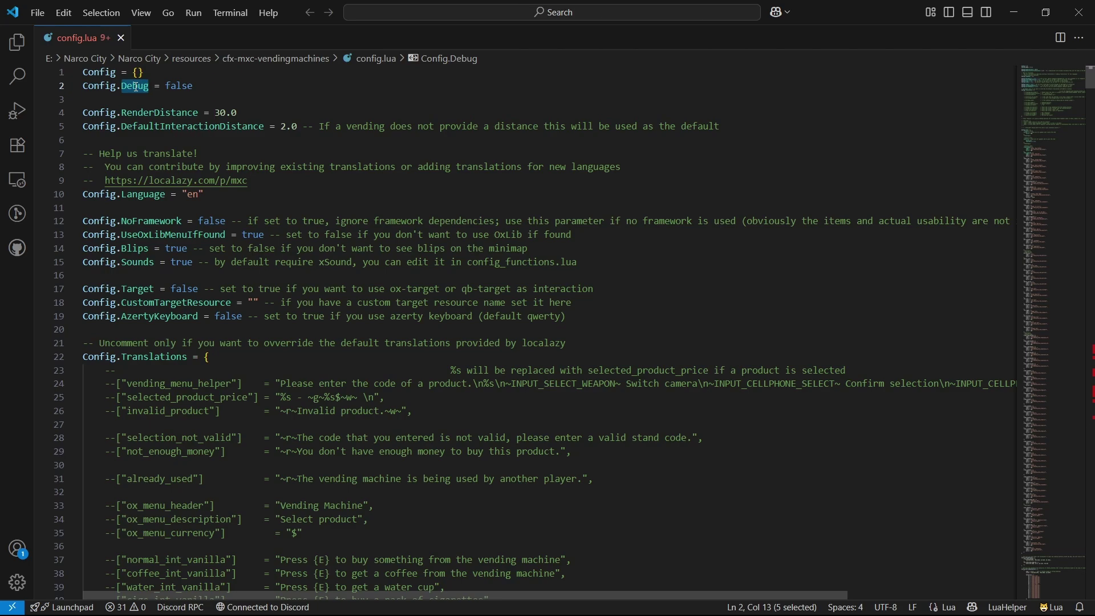
{"action": "left_click", "coordinate": [157, 113]}
{"action": "double_click", "coordinate": [157, 113]}
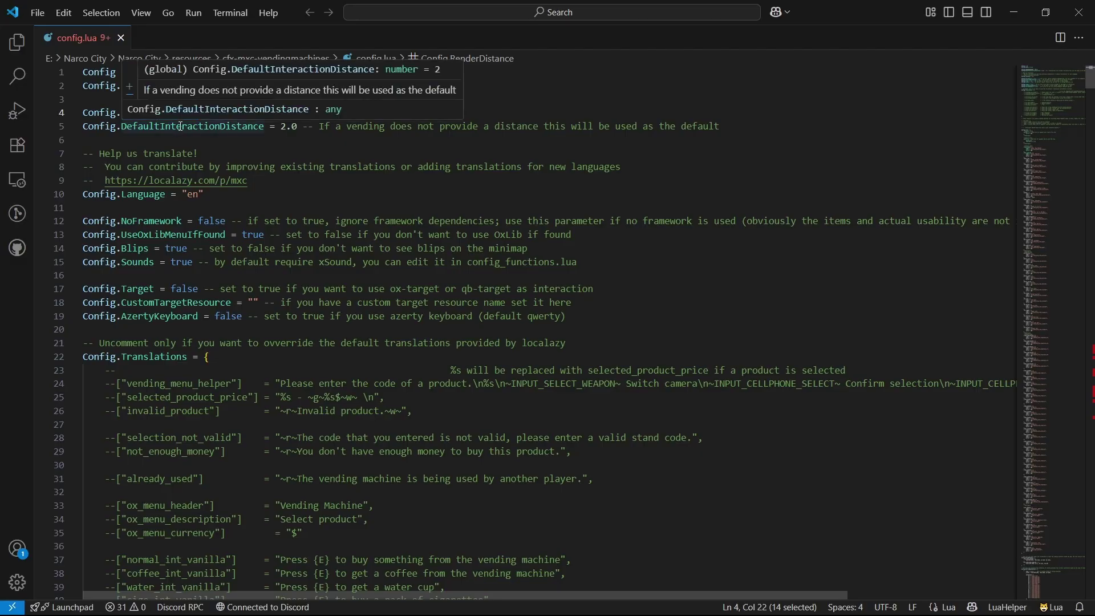
{"action": "double_click", "coordinate": [180, 126]}
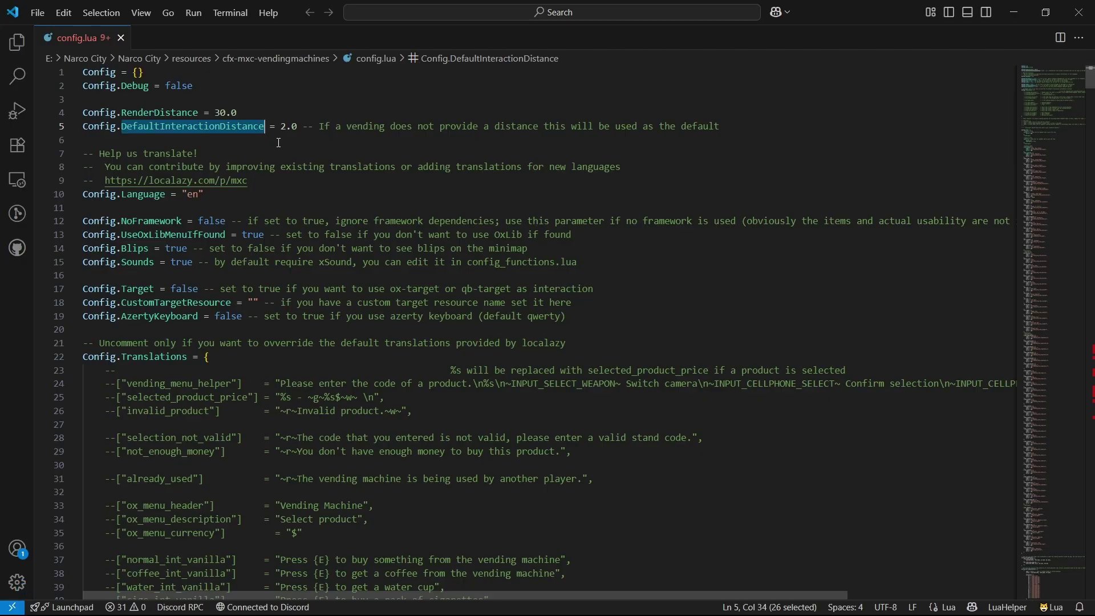
{"action": "mouse_move", "coordinate": [347, 134]}
{"action": "double_click", "coordinate": [142, 196]}
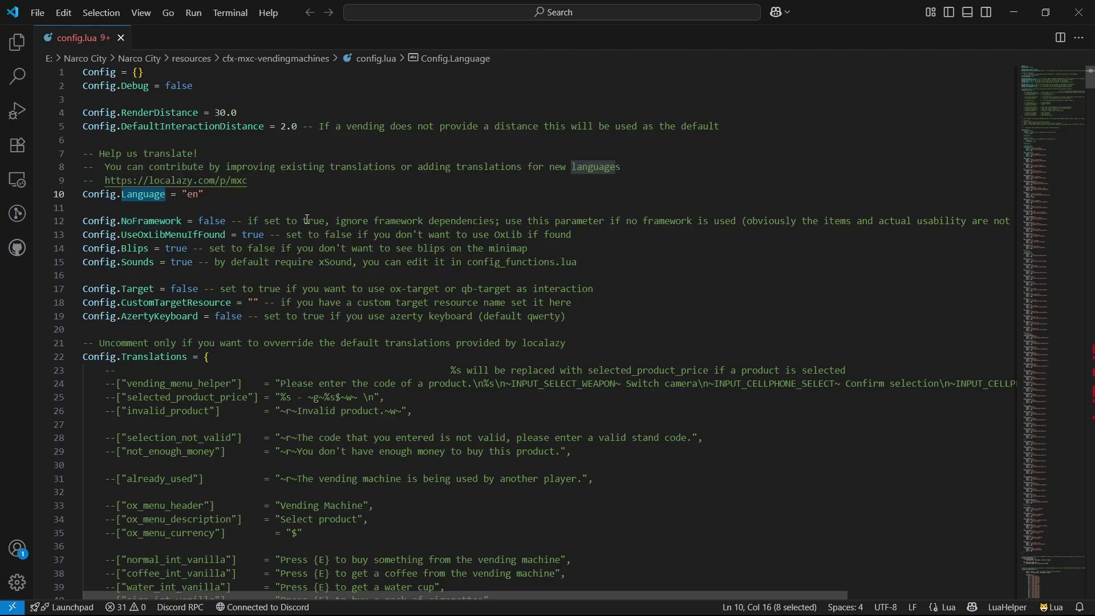
{"action": "left_click", "coordinate": [225, 221]}
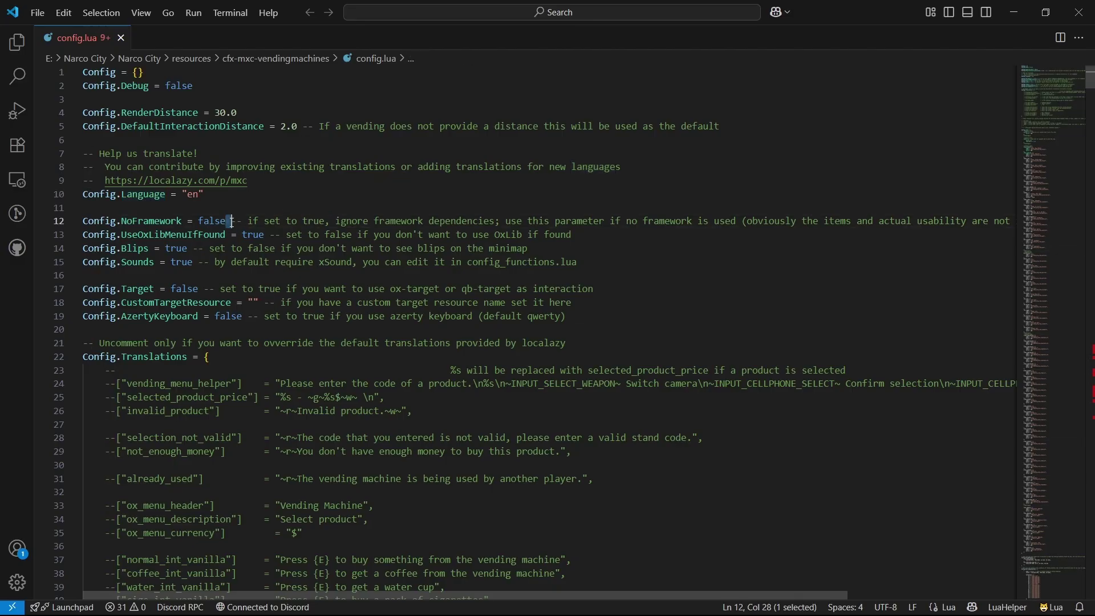
Step: Set Config.NoFramework to true and review the UseOxLibMenuIfFound, Sounds and Blips settings
{"action": "double_click", "coordinate": [223, 221]}
{"action": "type", "text": "true"}
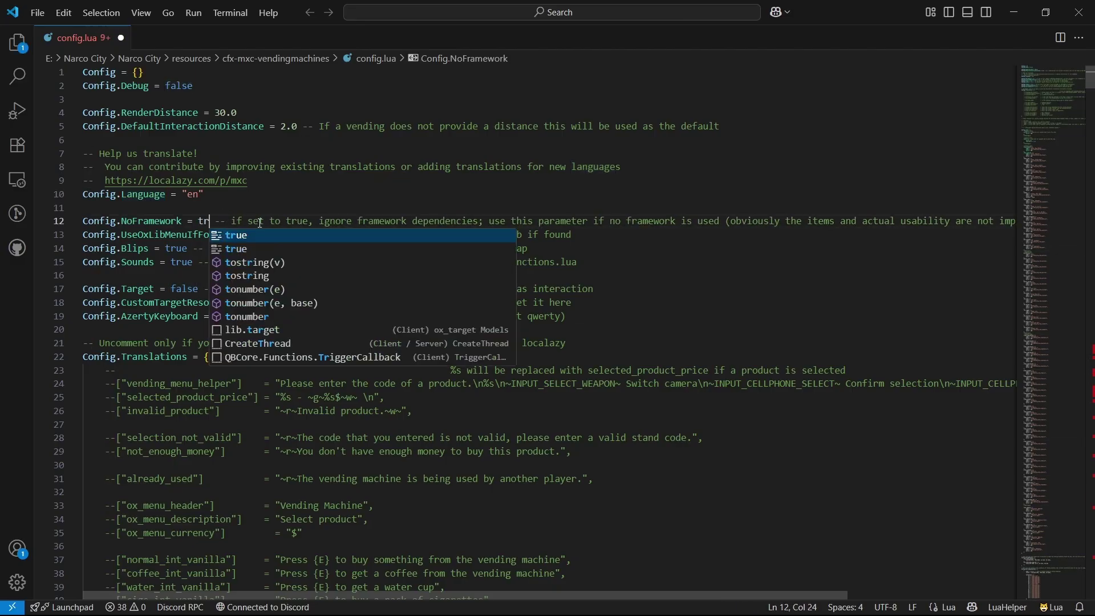
{"action": "left_click", "coordinate": [206, 235]}
{"action": "double_click", "coordinate": [205, 235]}
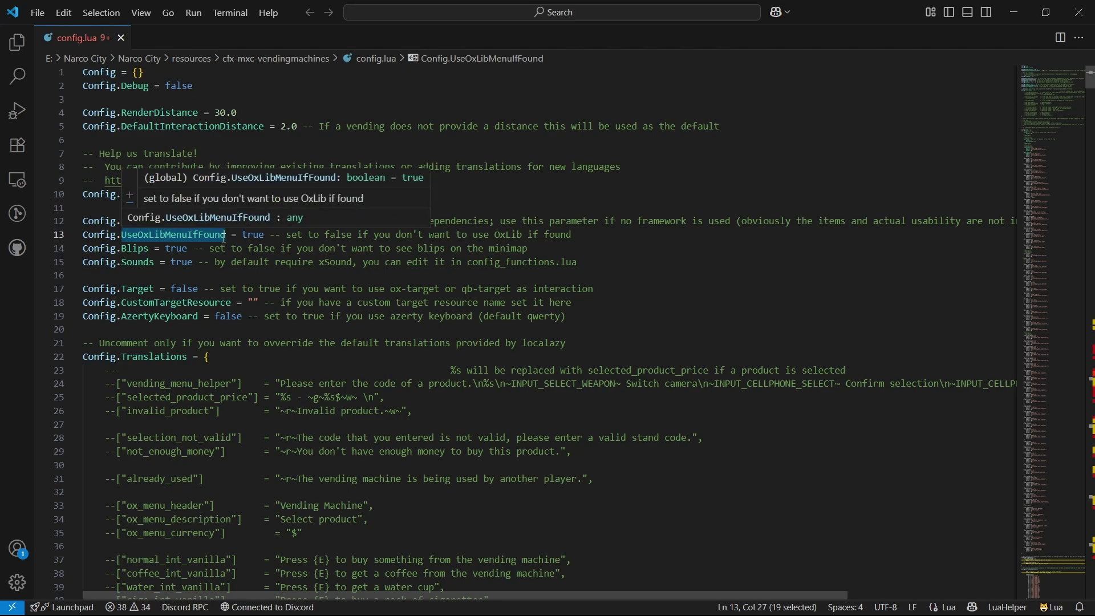
{"action": "double_click", "coordinate": [131, 249]}
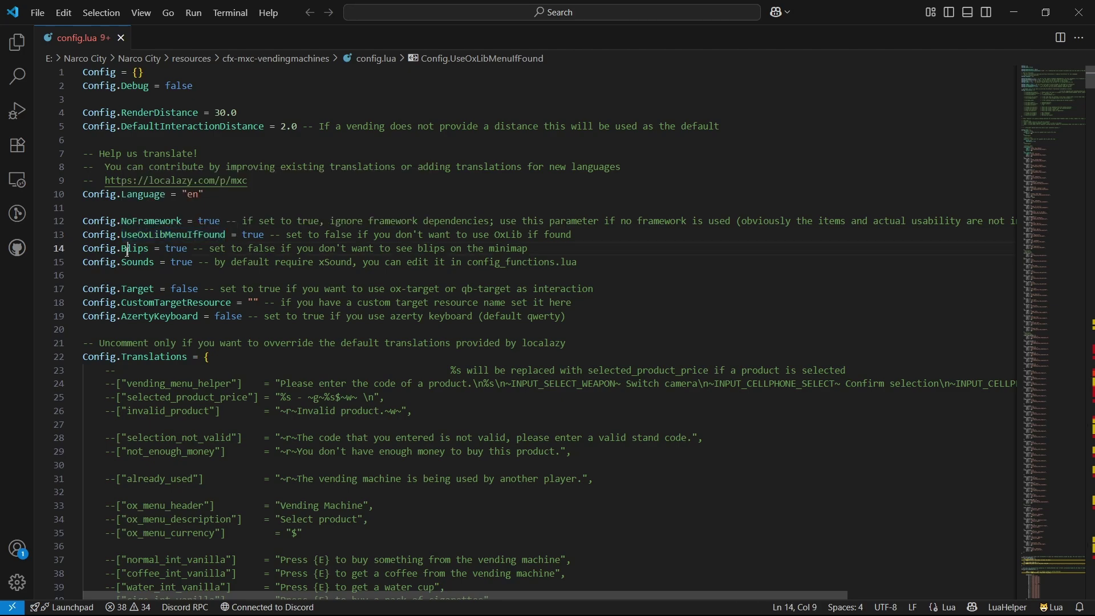
{"action": "double_click", "coordinate": [137, 262]}
{"action": "double_click", "coordinate": [149, 248]}
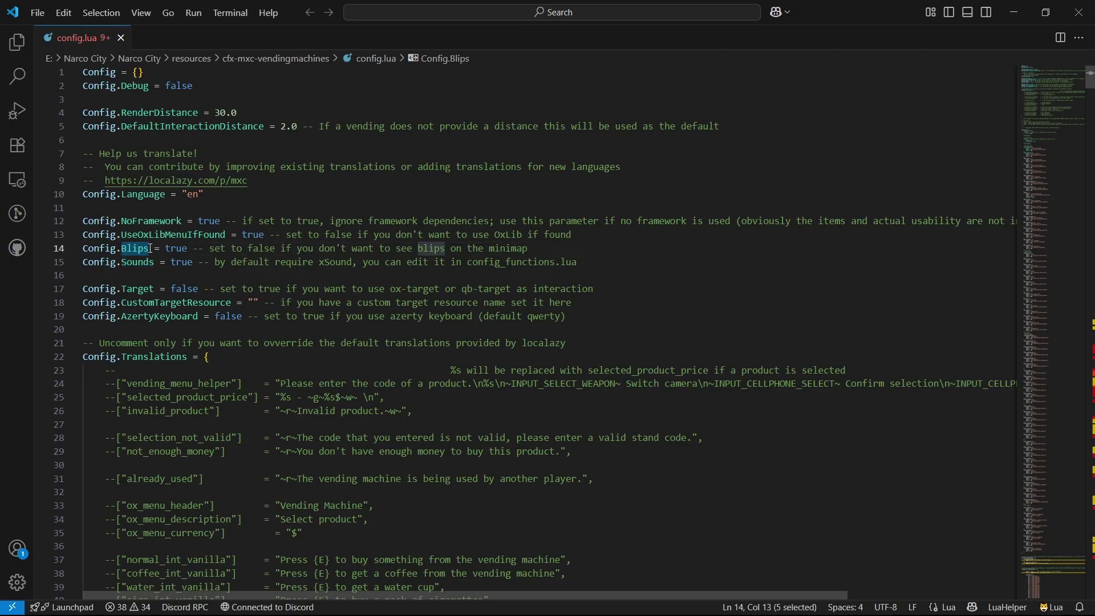
Step: Set Config.Target to true for ox-target and review CustomTargetResource and AzertyKeyboard
{"action": "double_click", "coordinate": [423, 290]}
{"action": "double_click", "coordinate": [190, 288]}
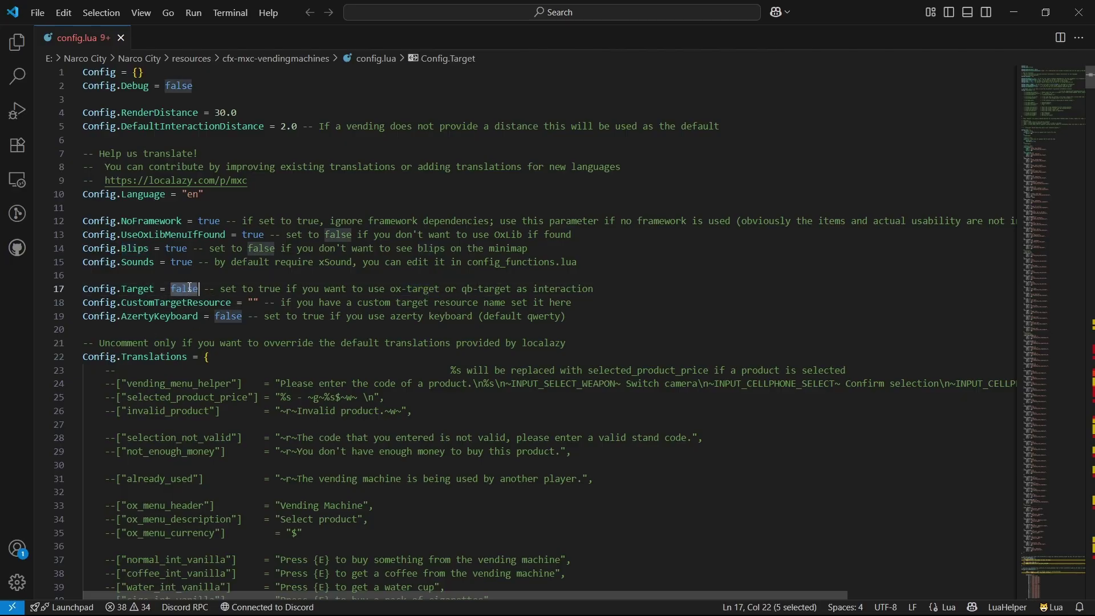
{"action": "type", "text": "true"}
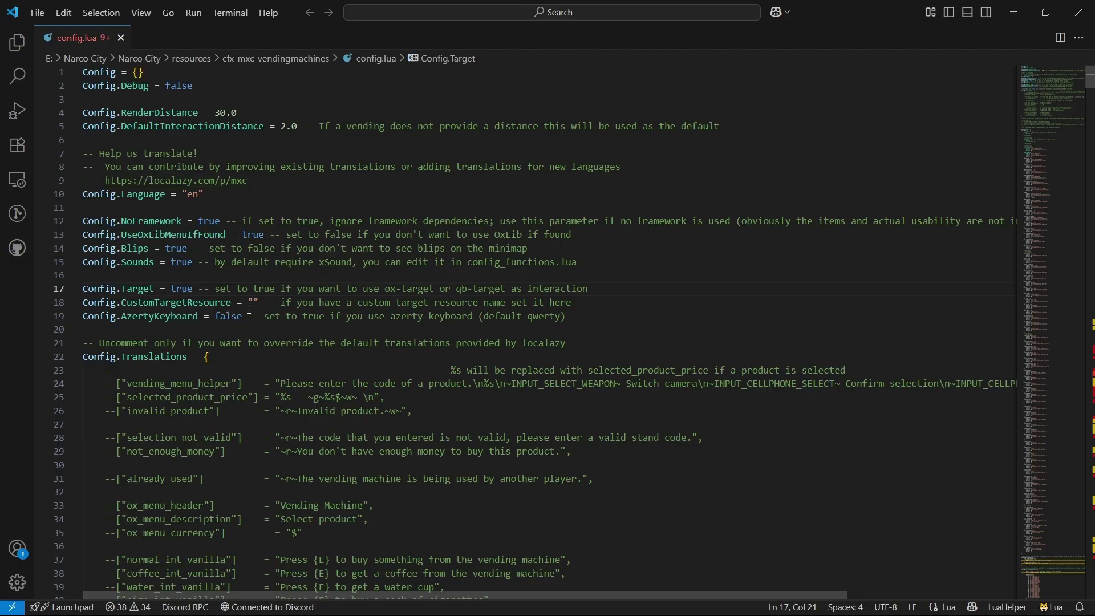
{"action": "left_click", "coordinate": [258, 303]}
{"action": "left_click", "coordinate": [254, 303]}
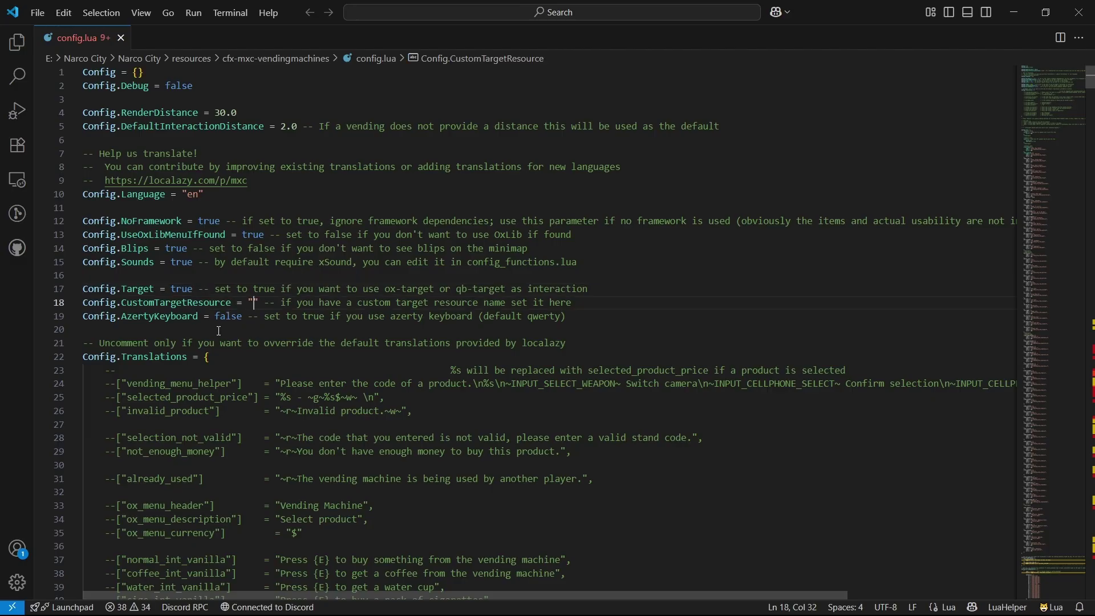
{"action": "double_click", "coordinate": [181, 317]}
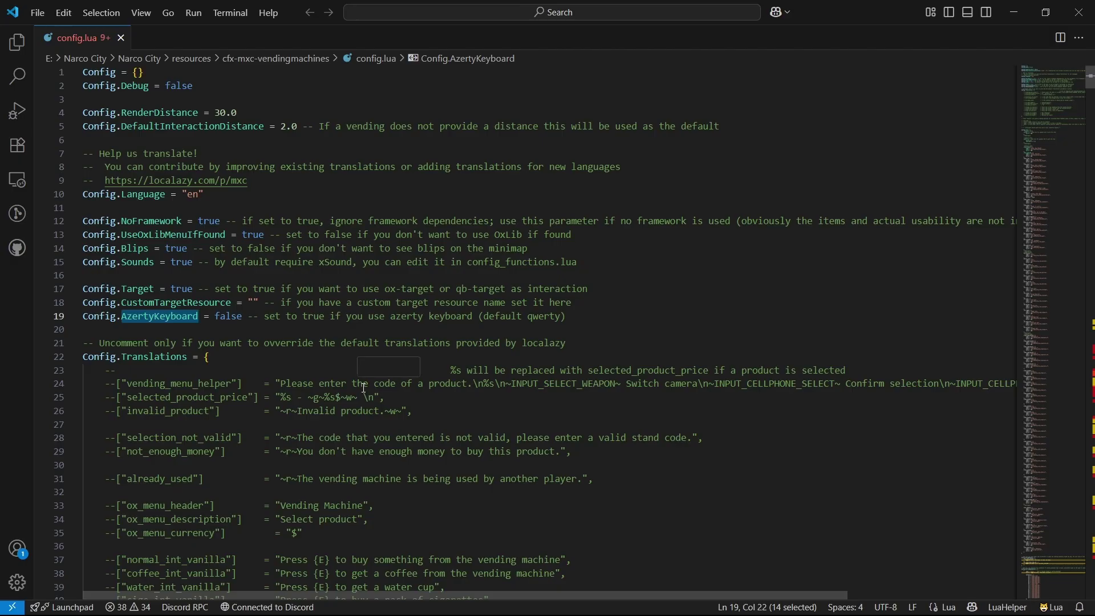
{"action": "scroll", "coordinate": [175, 299], "scroll_direction": "down", "scroll_amount": 4}
{"action": "scroll", "coordinate": [175, 299], "scroll_direction": "down", "scroll_amount": 1}
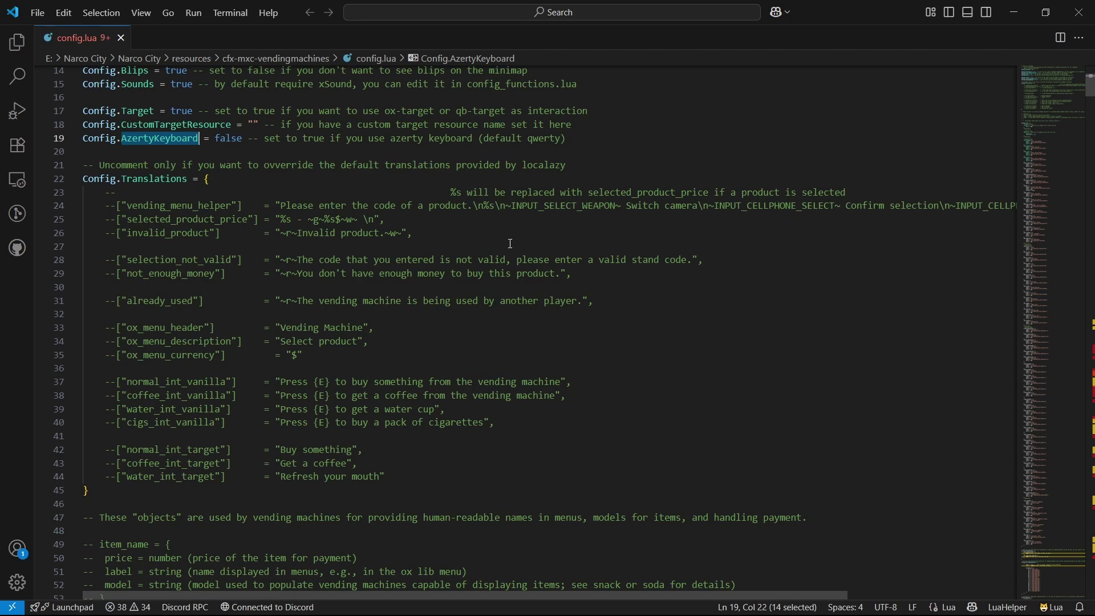
{"action": "scroll", "coordinate": [511, 244], "scroll_direction": "down", "scroll_amount": 10}
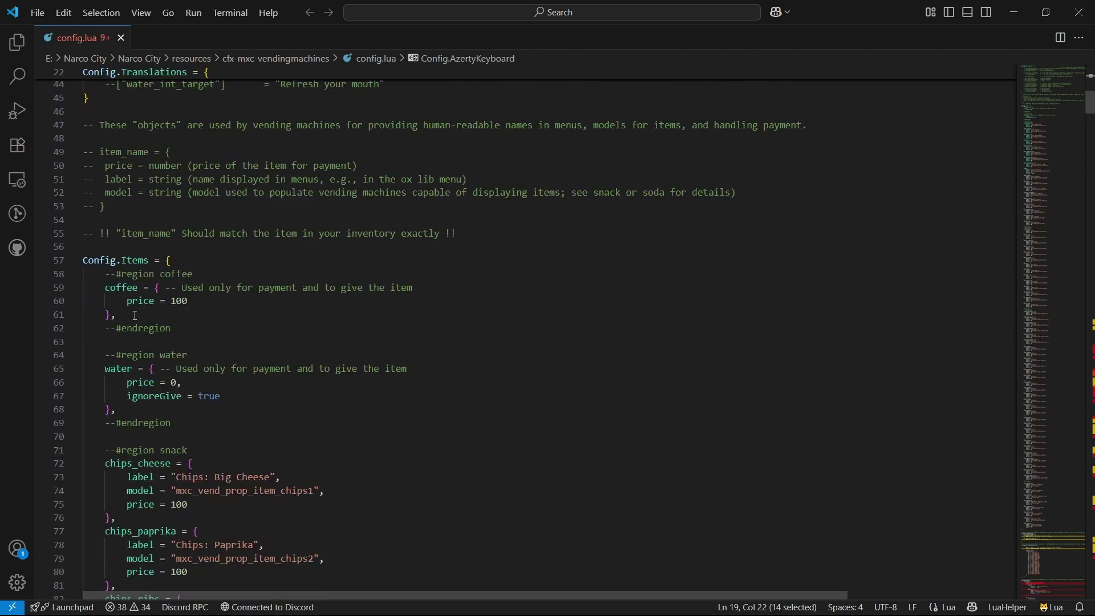
{"action": "scroll", "coordinate": [141, 296], "scroll_direction": "down", "scroll_amount": 1}
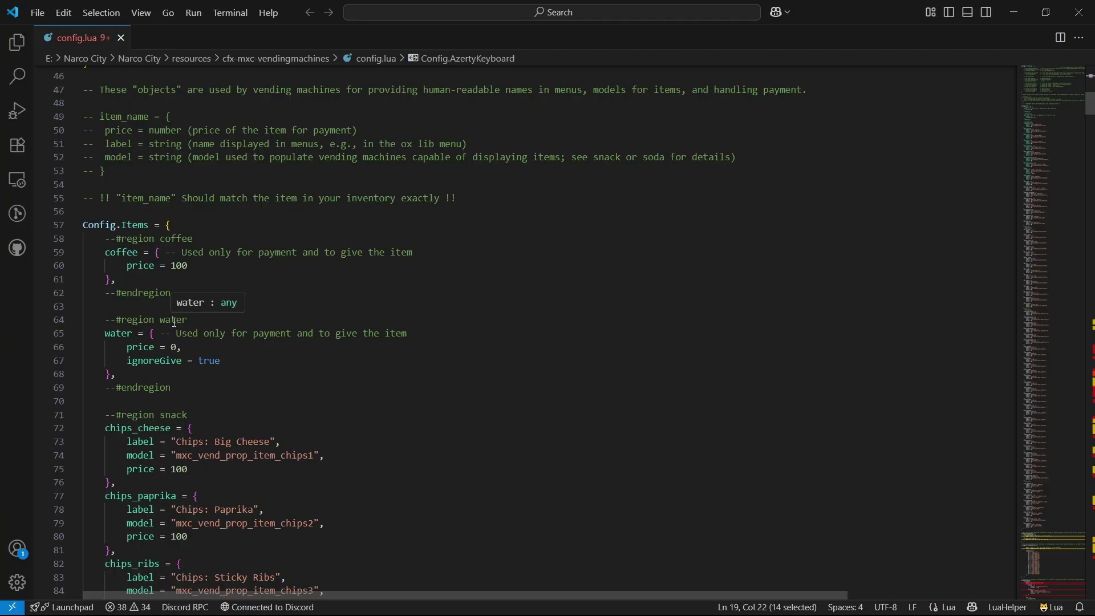
{"action": "scroll", "coordinate": [174, 322], "scroll_direction": "down", "scroll_amount": 2}
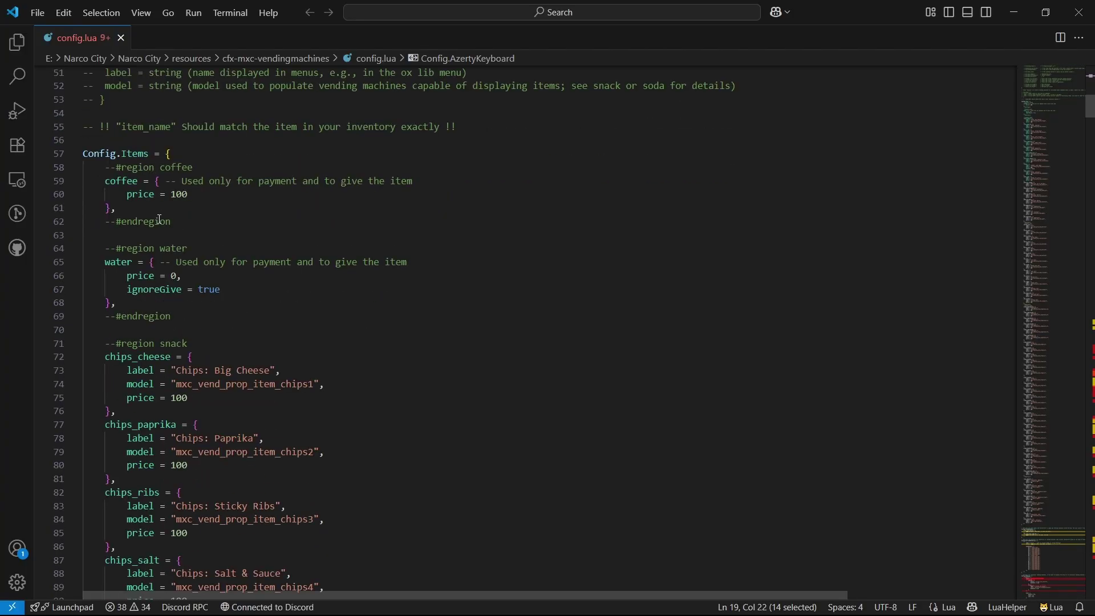
{"action": "scroll", "coordinate": [170, 298], "scroll_direction": "down", "scroll_amount": 8}
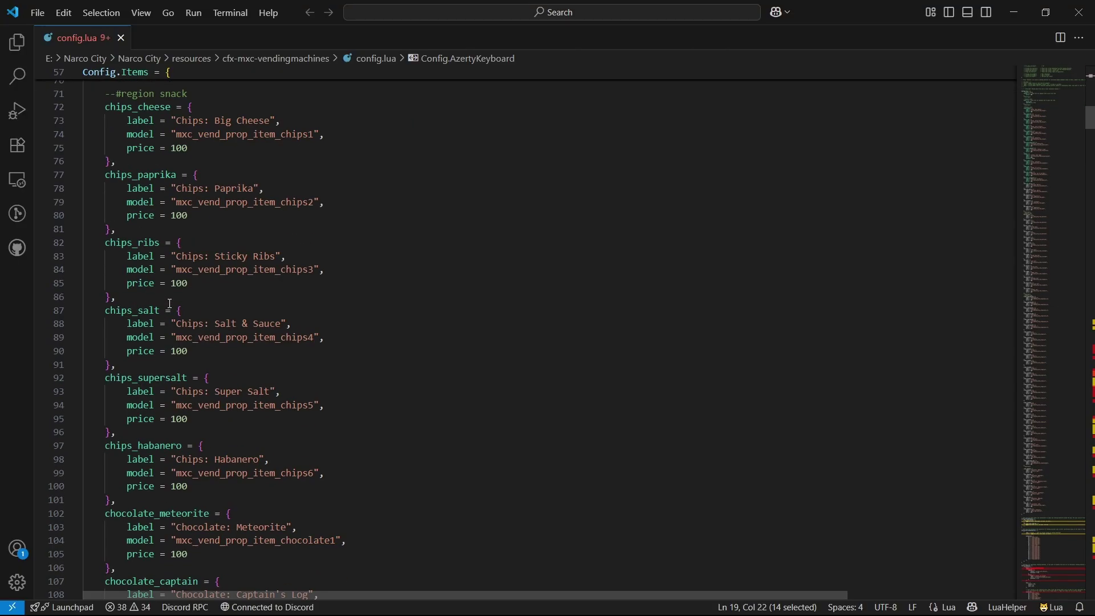
{"action": "scroll", "coordinate": [172, 311], "scroll_direction": "down", "scroll_amount": 20}
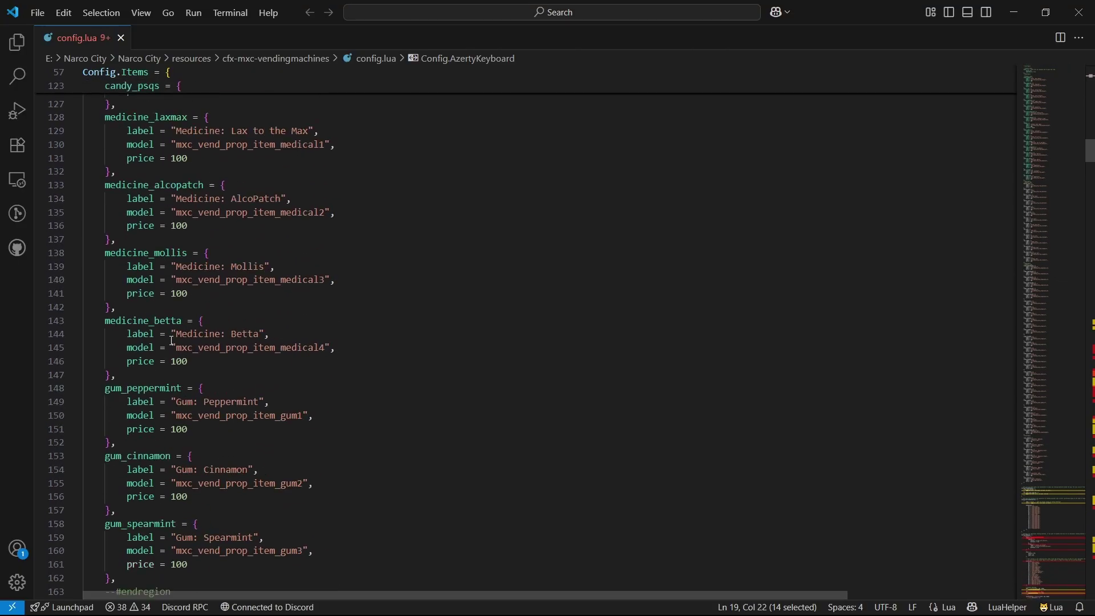
{"action": "scroll", "coordinate": [190, 388], "scroll_direction": "down", "scroll_amount": 7}
{"action": "left_click_drag", "start_coordinate": [1066, 184], "coordinate": [1076, 326]}
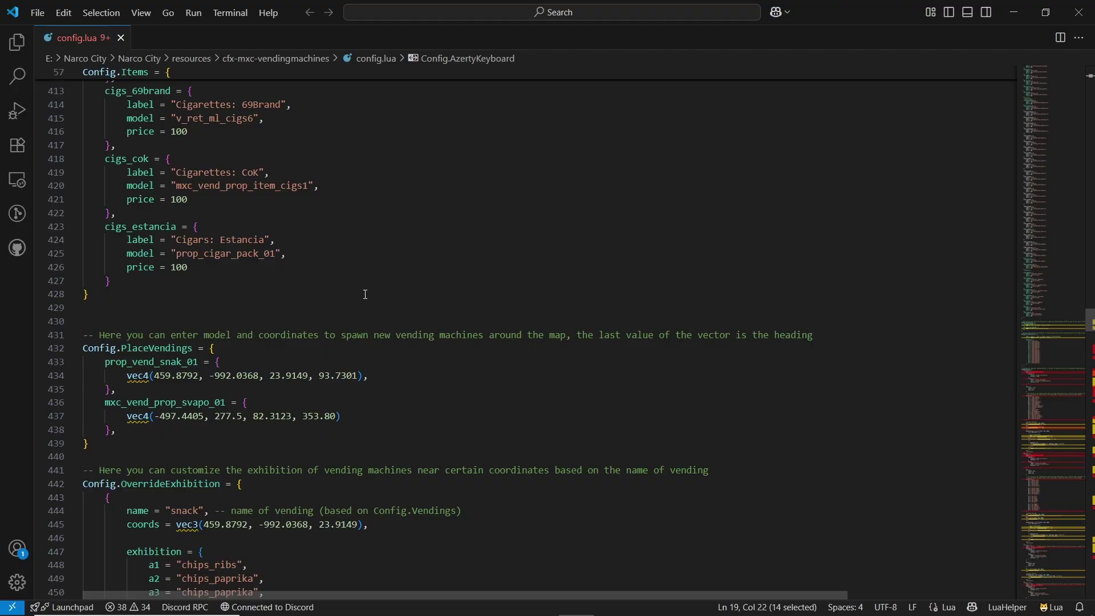
{"action": "scroll", "coordinate": [365, 295], "scroll_direction": "down", "scroll_amount": 15}
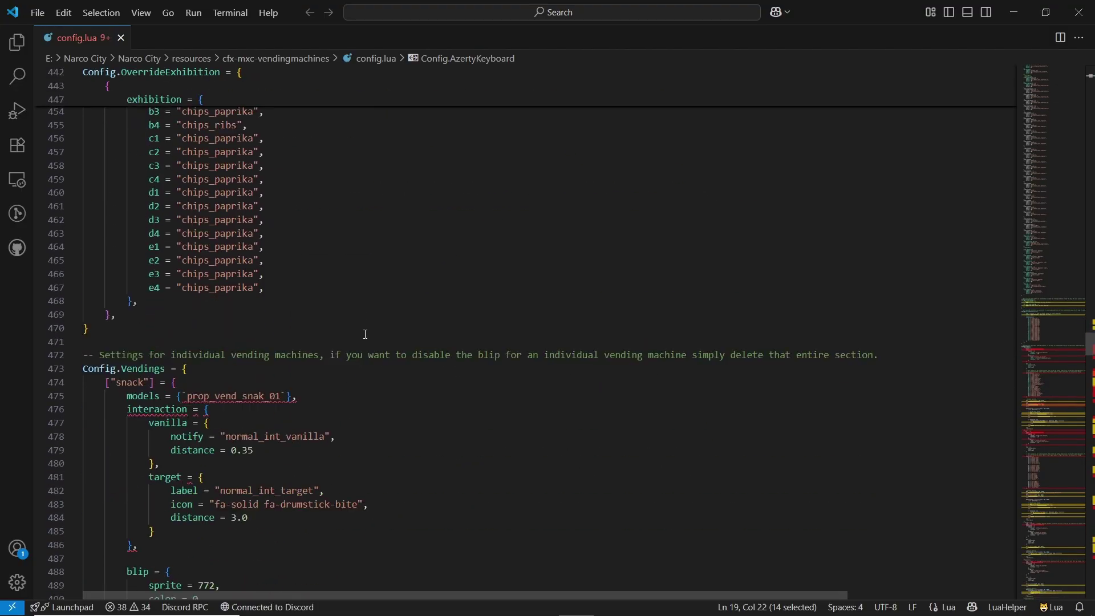
{"action": "scroll", "coordinate": [366, 354], "scroll_direction": "down", "scroll_amount": 13}
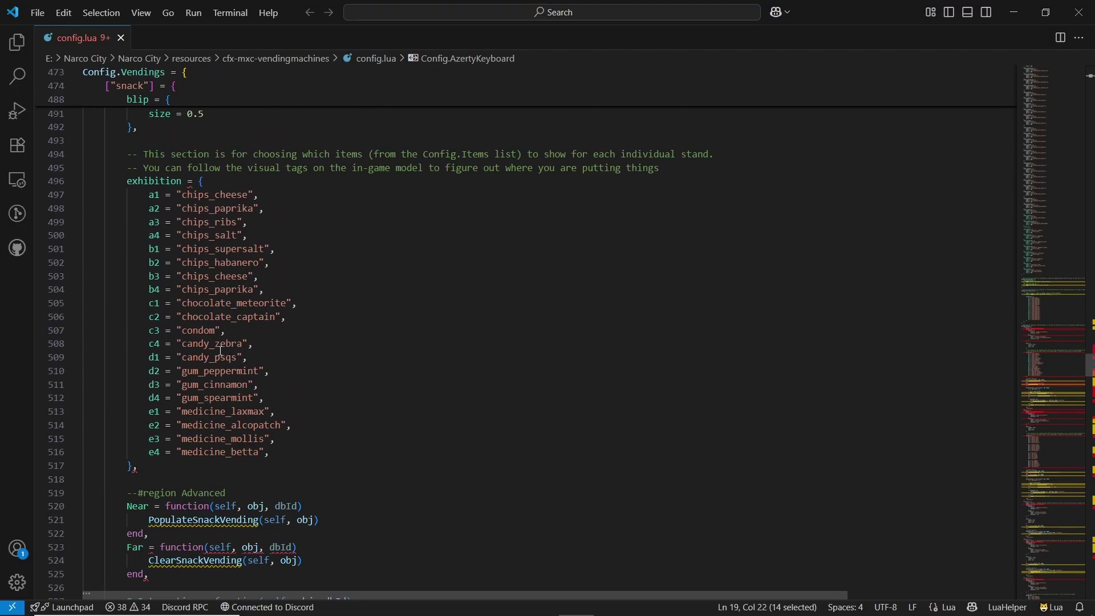
{"action": "scroll", "coordinate": [377, 413], "scroll_direction": "down", "scroll_amount": 15}
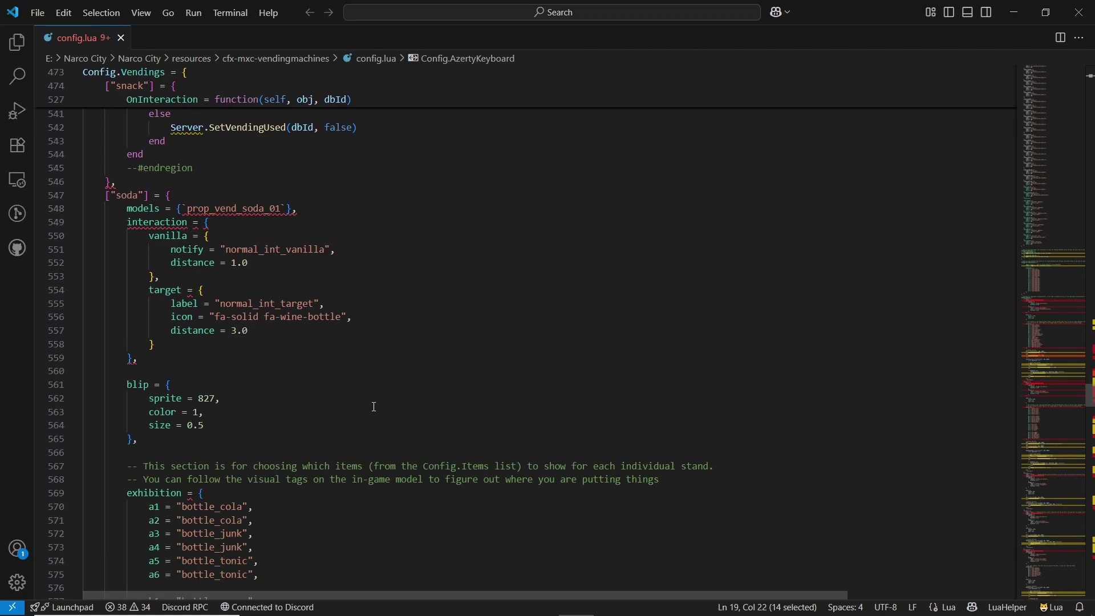
{"action": "left_click", "coordinate": [1056, 506]}
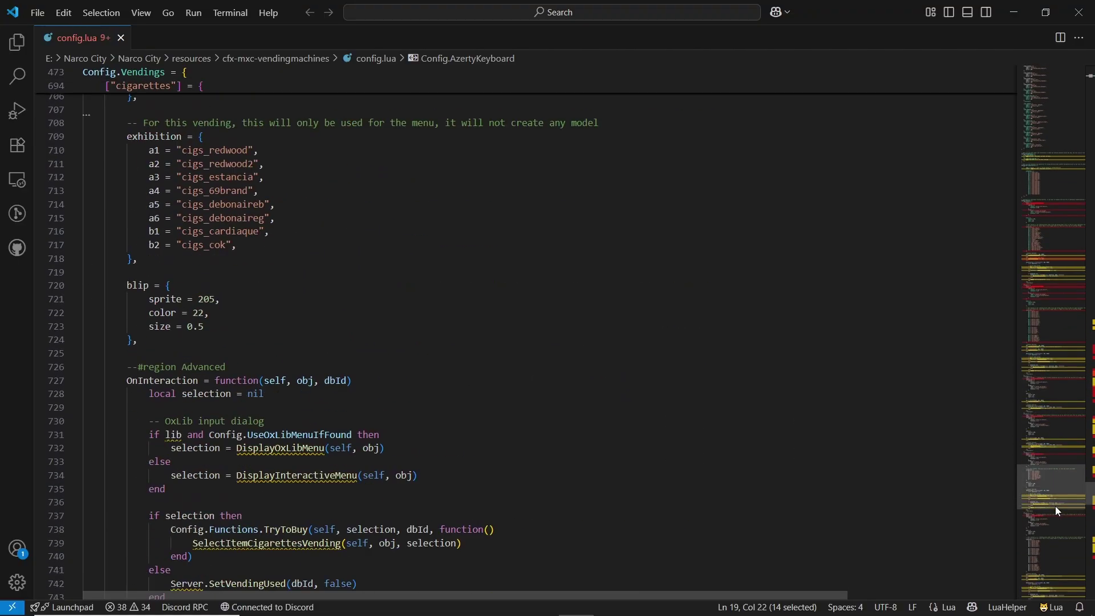
{"action": "mouse_move", "coordinate": [1062, 563]}
{"action": "left_mouse_down"}
{"action": "mouse_move", "coordinate": [1073, 582]}
{"action": "mouse_move", "coordinate": [1077, 568]}
{"action": "left_mouse_up"}
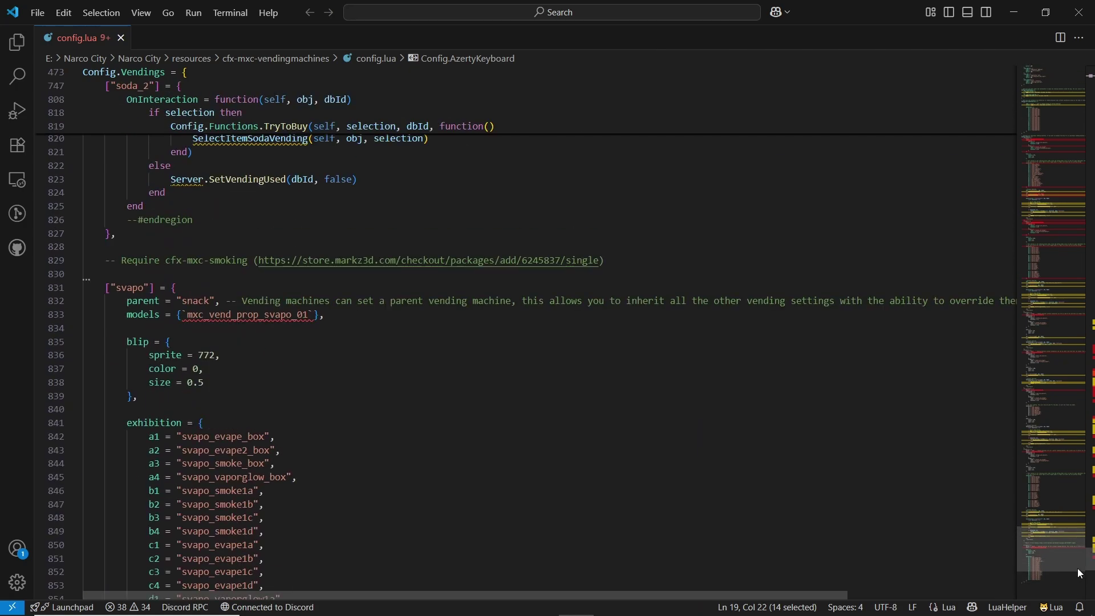
{"action": "key", "text": "alt+Left"}
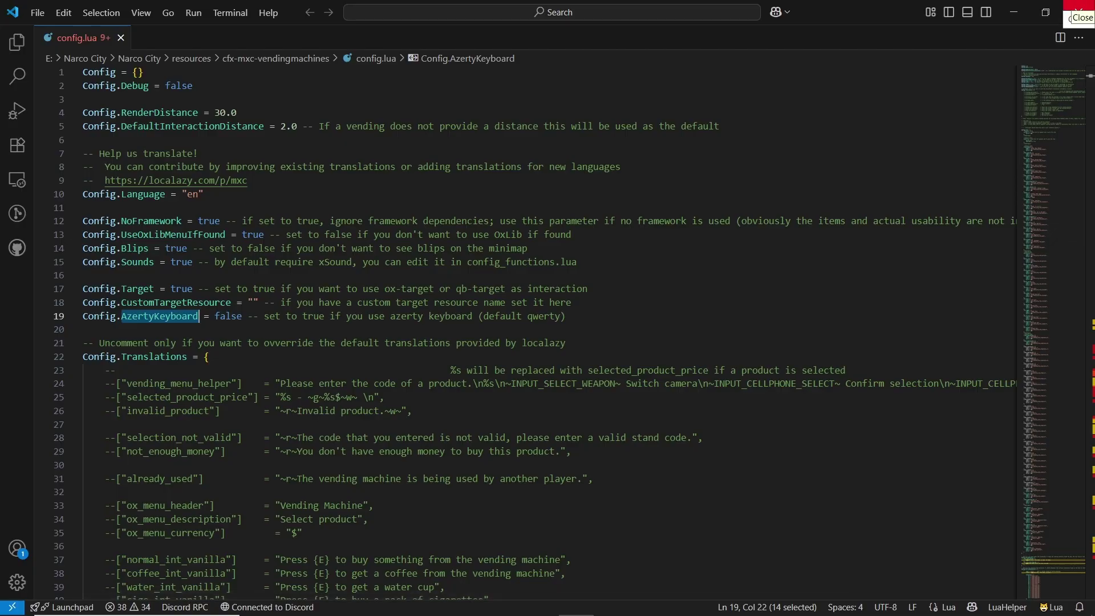
Step: Close config.lua's editor, skim through config_functions.lua in VS Code, then close it
{"action": "left_click", "coordinate": [1074, 8]}
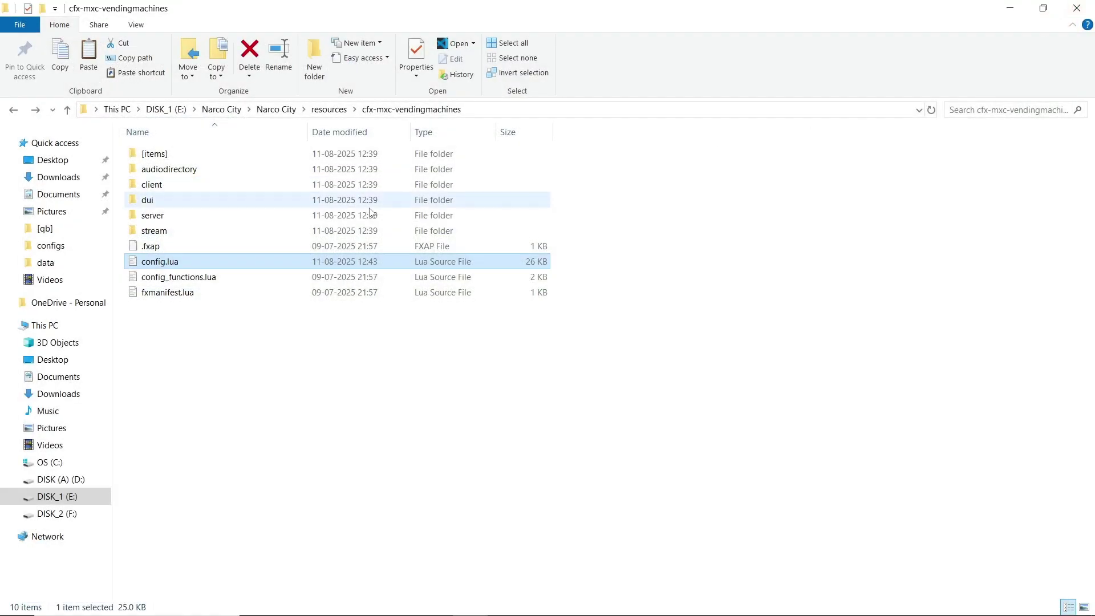
{"action": "left_click", "coordinate": [186, 278]}
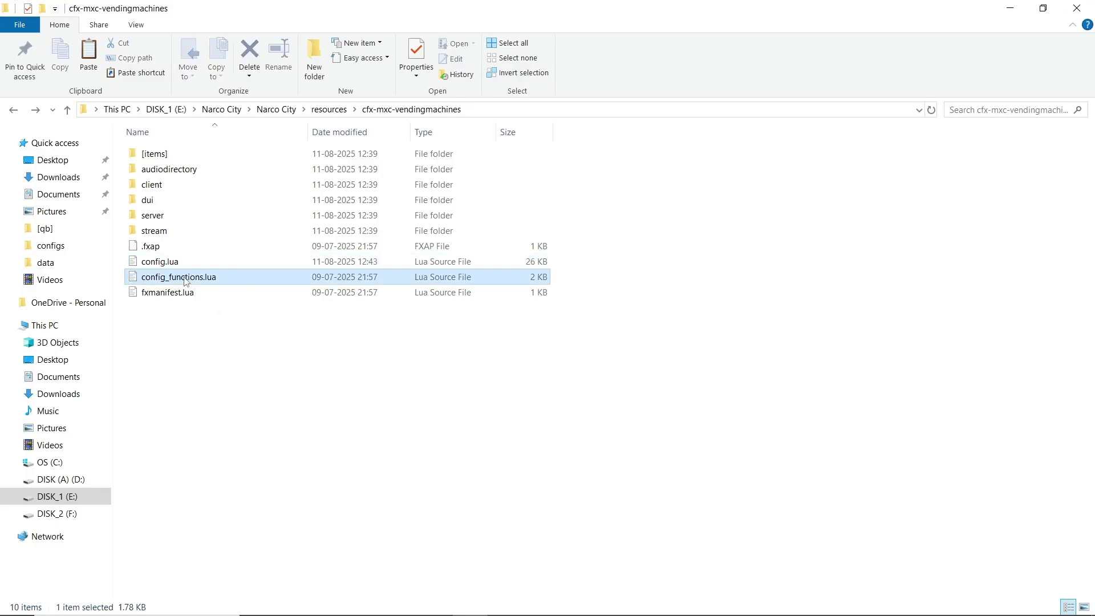
{"action": "double_click", "coordinate": [186, 278]}
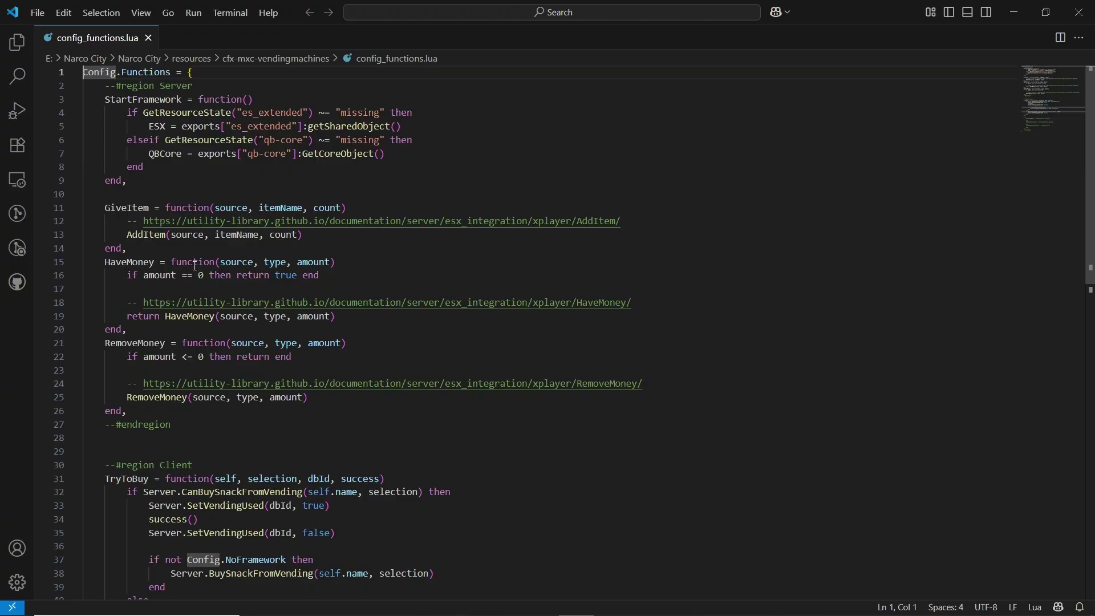
{"action": "scroll", "coordinate": [210, 164], "scroll_direction": "down", "scroll_amount": 1}
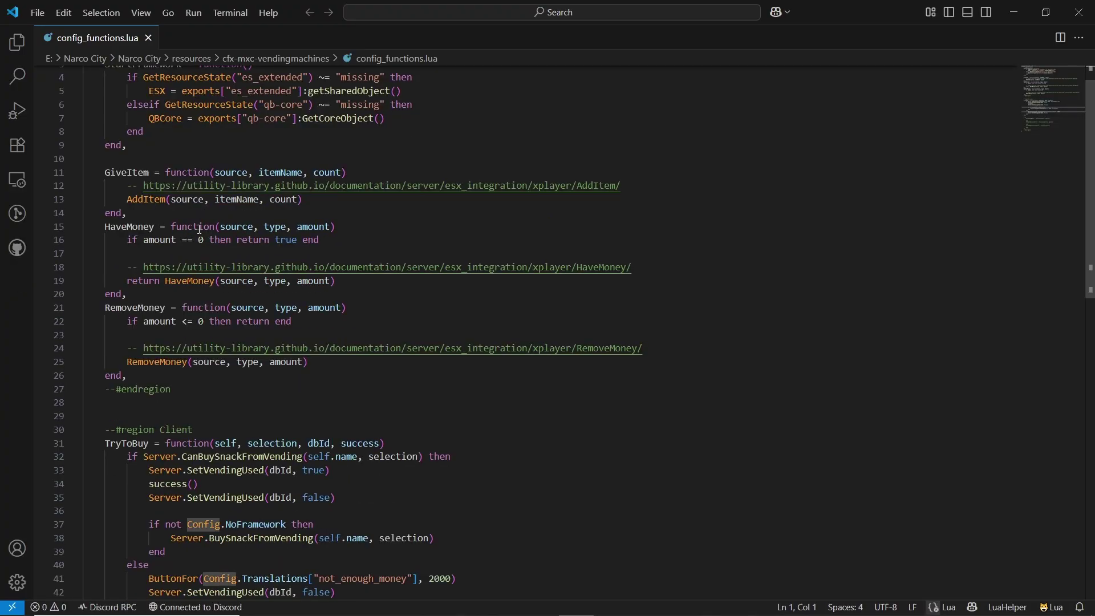
{"action": "scroll", "coordinate": [231, 423], "scroll_direction": "down", "scroll_amount": 1}
{"action": "scroll", "coordinate": [231, 423], "scroll_direction": "down", "scroll_amount": 8}
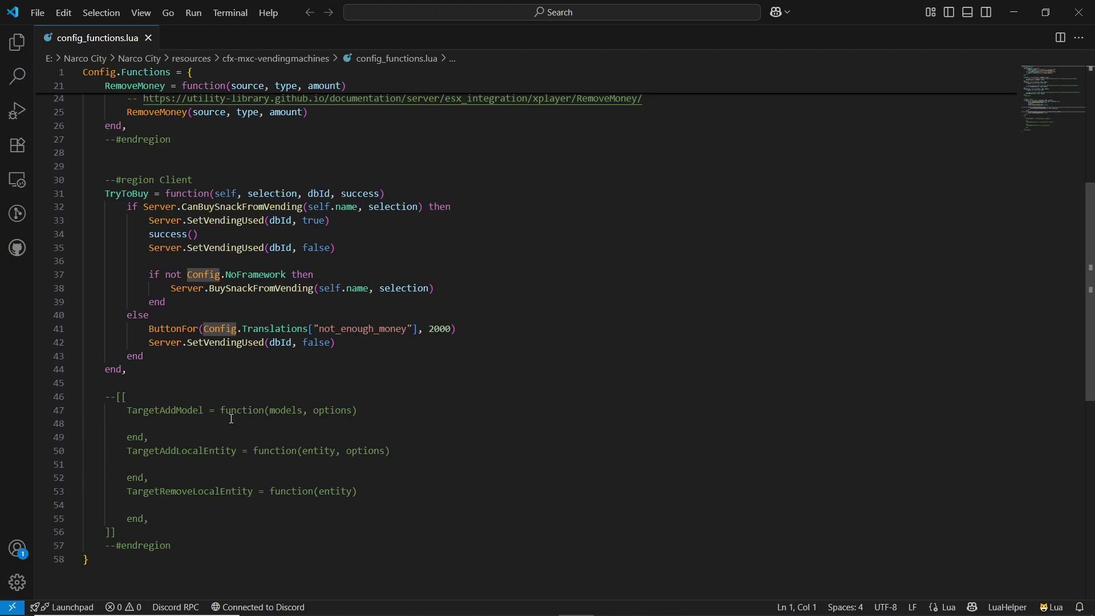
{"action": "scroll", "coordinate": [233, 419], "scroll_direction": "up", "scroll_amount": 6}
{"action": "scroll", "coordinate": [237, 413], "scroll_direction": "up", "scroll_amount": 4}
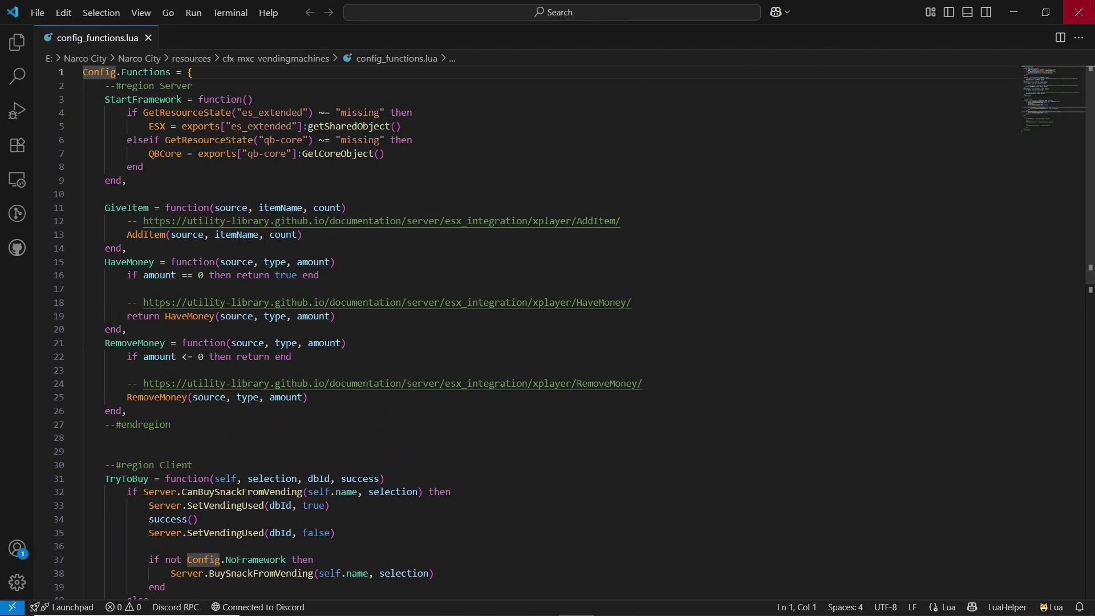
{"action": "left_click", "coordinate": [1078, 8]}
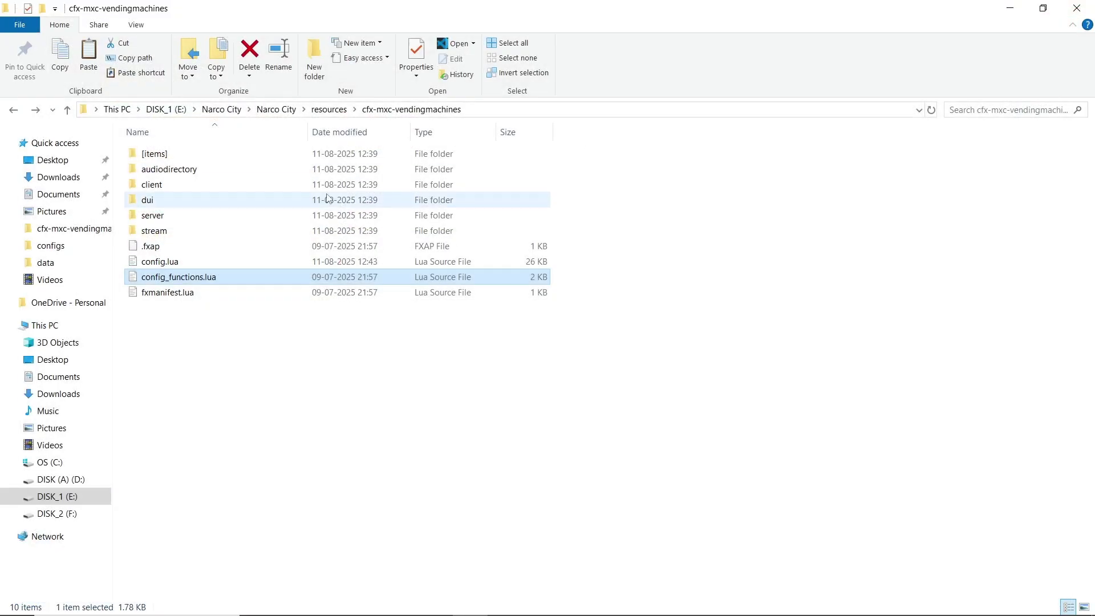
Step: Look through the resource's audiodirectory, dui and server/modules subfolders
{"action": "left_click", "coordinate": [234, 173]}
{"action": "double_click", "coordinate": [234, 172]}
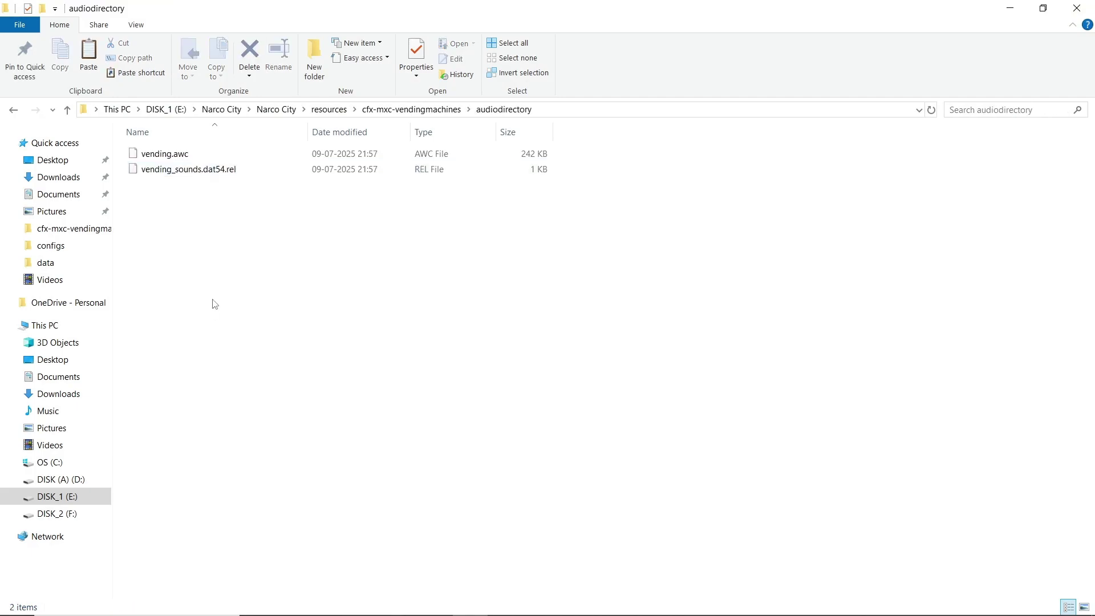
{"action": "key", "text": "alt+Left"}
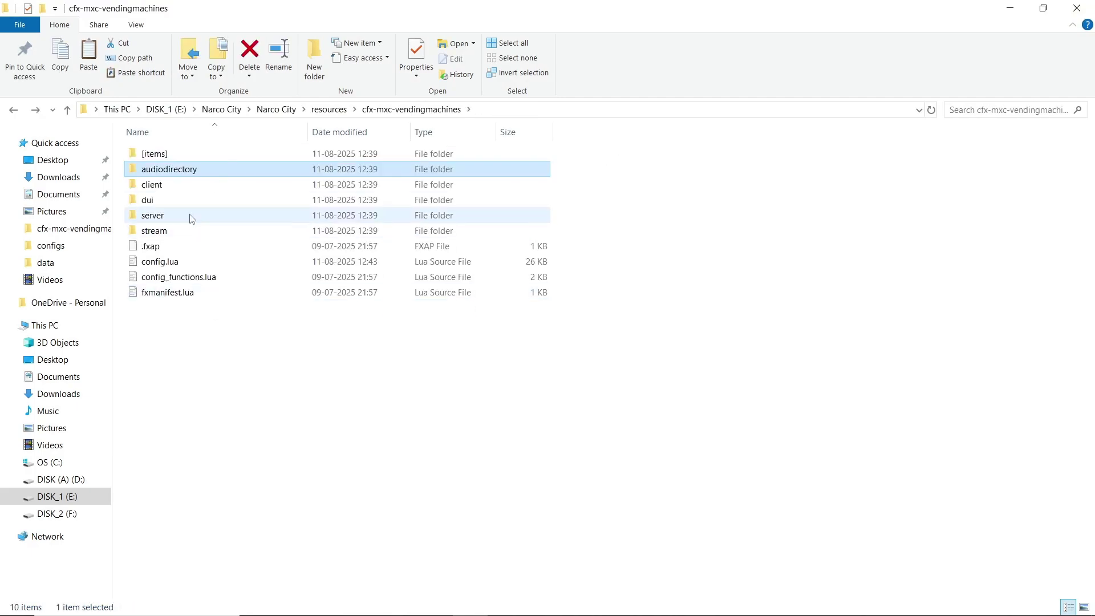
{"action": "double_click", "coordinate": [176, 200]}
{"action": "key", "text": "alt+Left"}
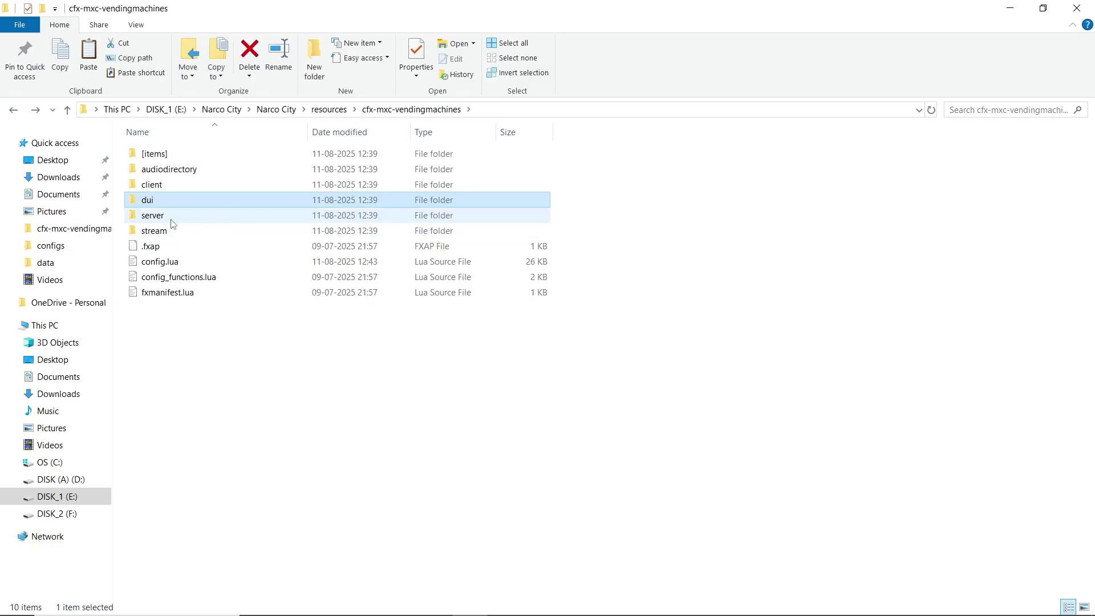
{"action": "double_click", "coordinate": [171, 217]}
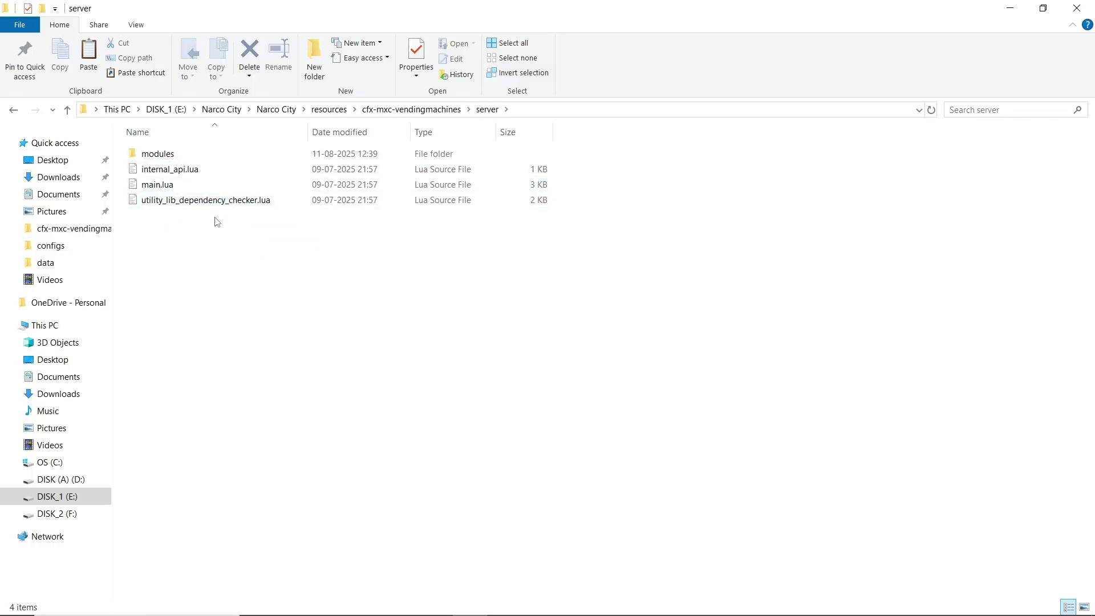
{"action": "double_click", "coordinate": [174, 157]}
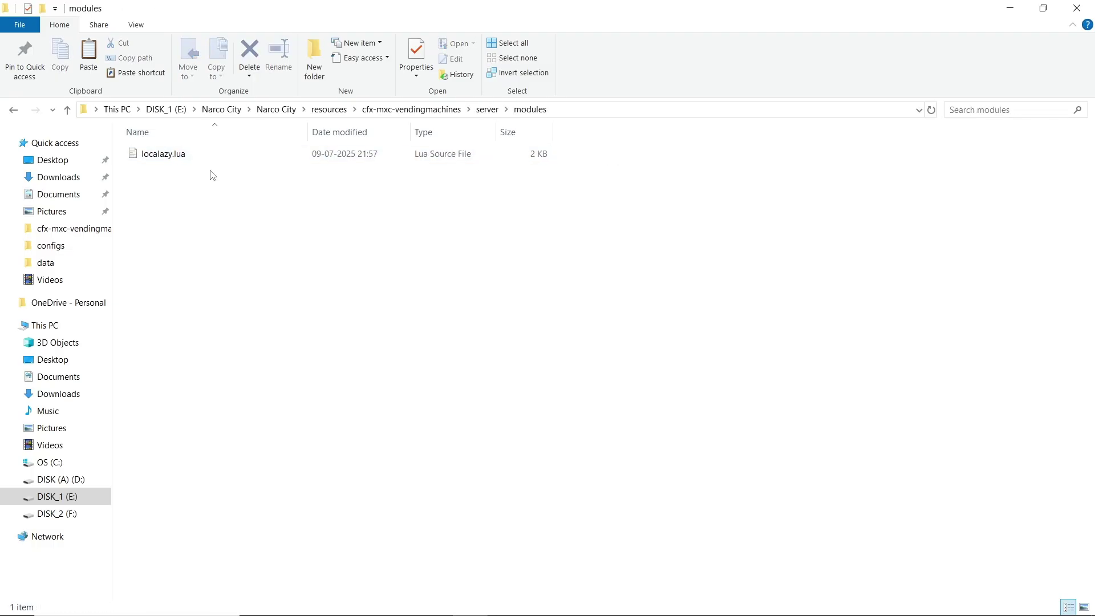
{"action": "key", "text": "alt+Left"}
{"action": "key", "text": "alt+Left"}
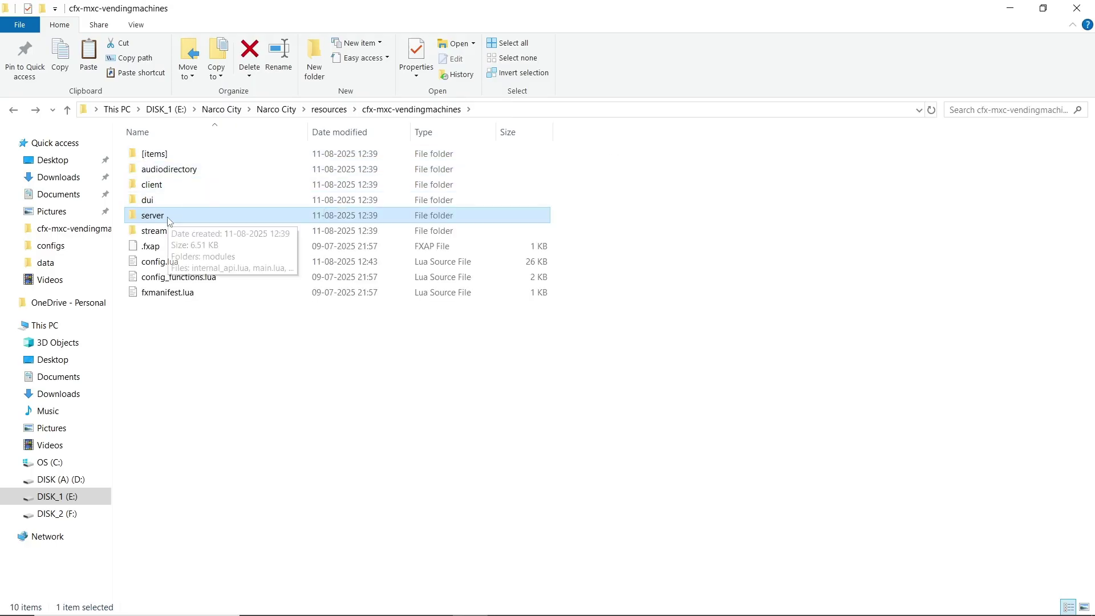
{"action": "key", "text": "alt+Left"}
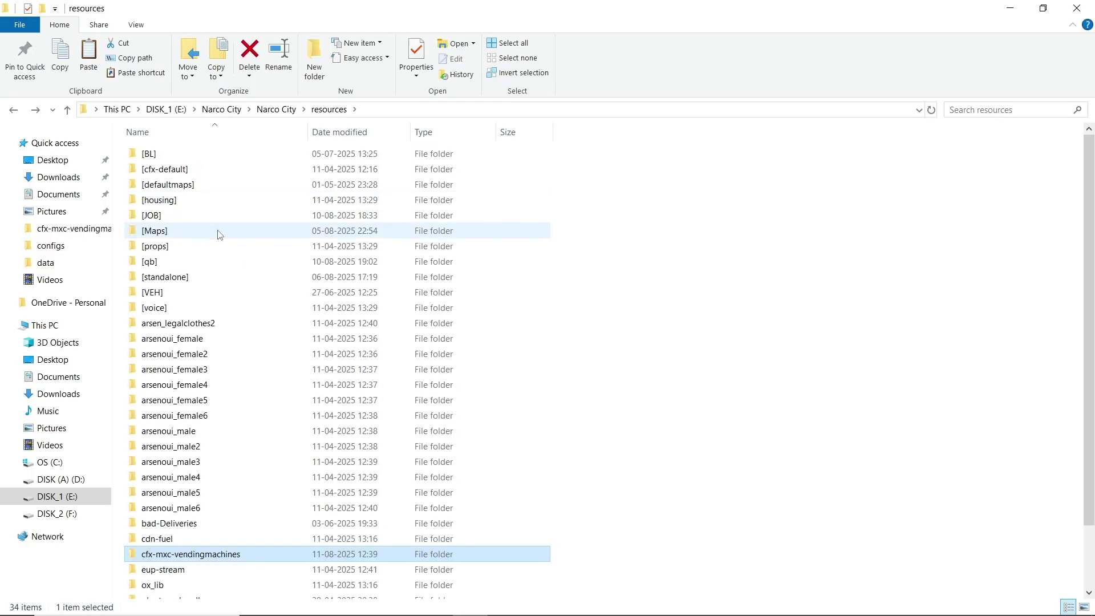
Step: Copy the cfx-mxc-vendingmachines folder and paste it into the [qb] folder
{"action": "right_click", "coordinate": [205, 551]}
{"action": "left_click", "coordinate": [255, 458]}
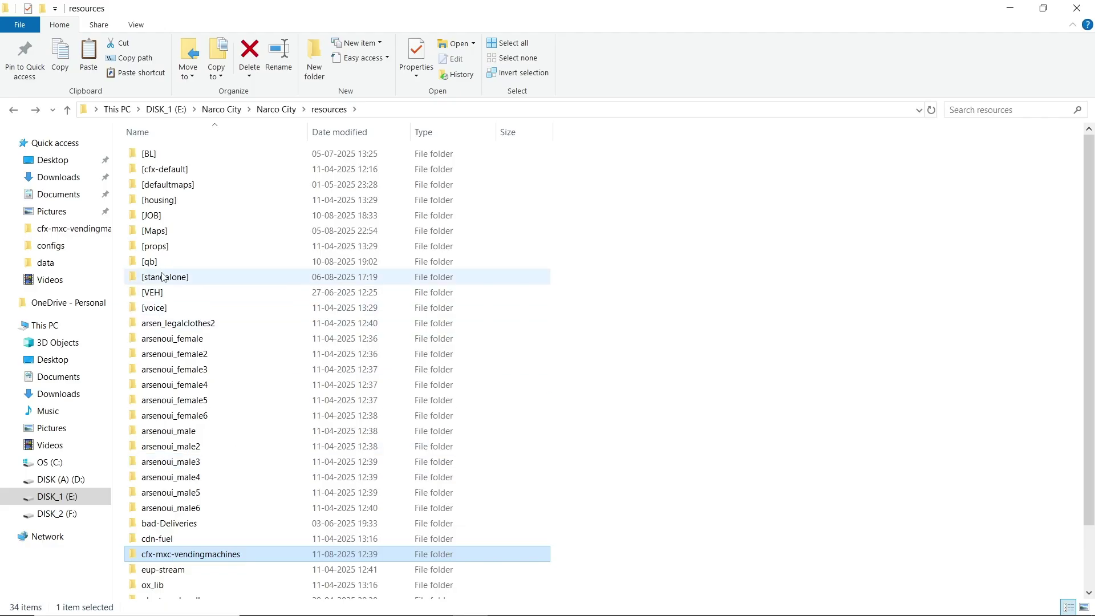
{"action": "double_click", "coordinate": [149, 261]}
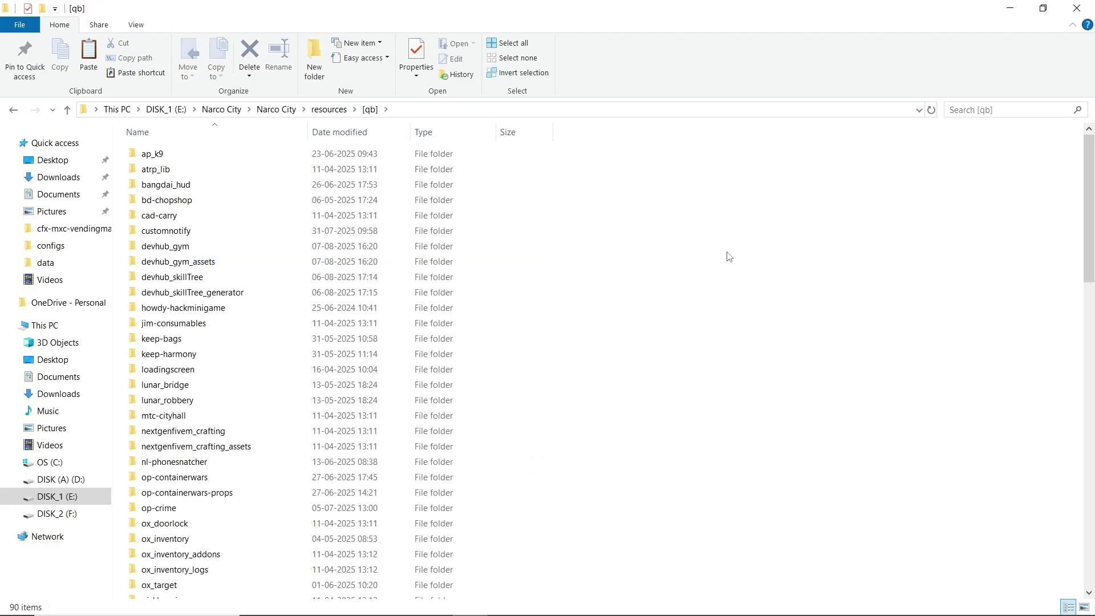
{"action": "key", "text": "ctrl+v"}
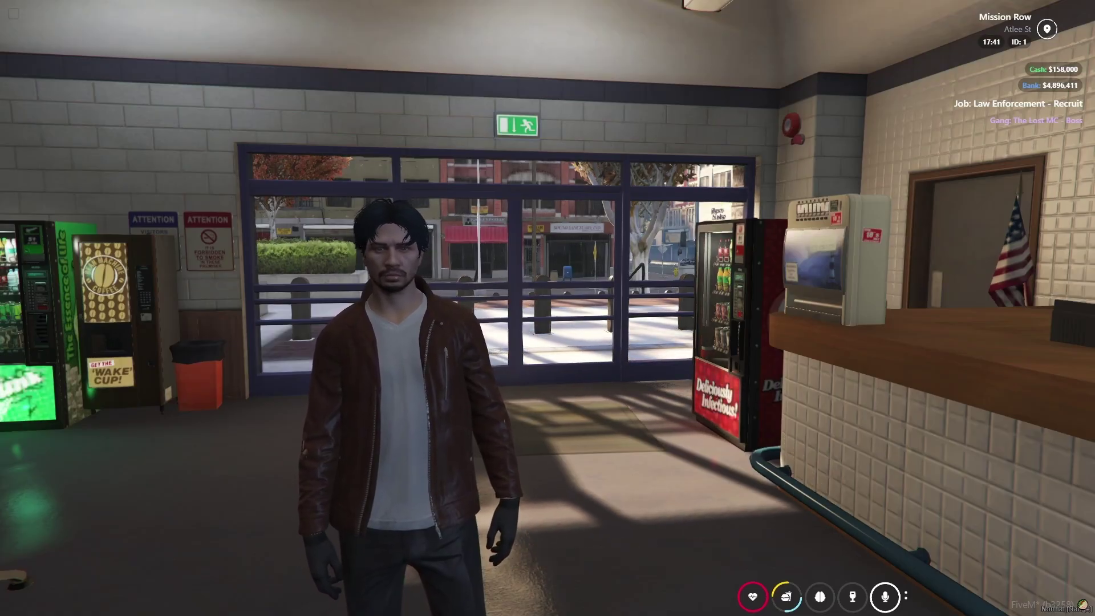
Step: Buy a $100 pack of A2 Redwood2 cigarettes from the police station's cigarette machine
{"action": "key", "text": "w"}
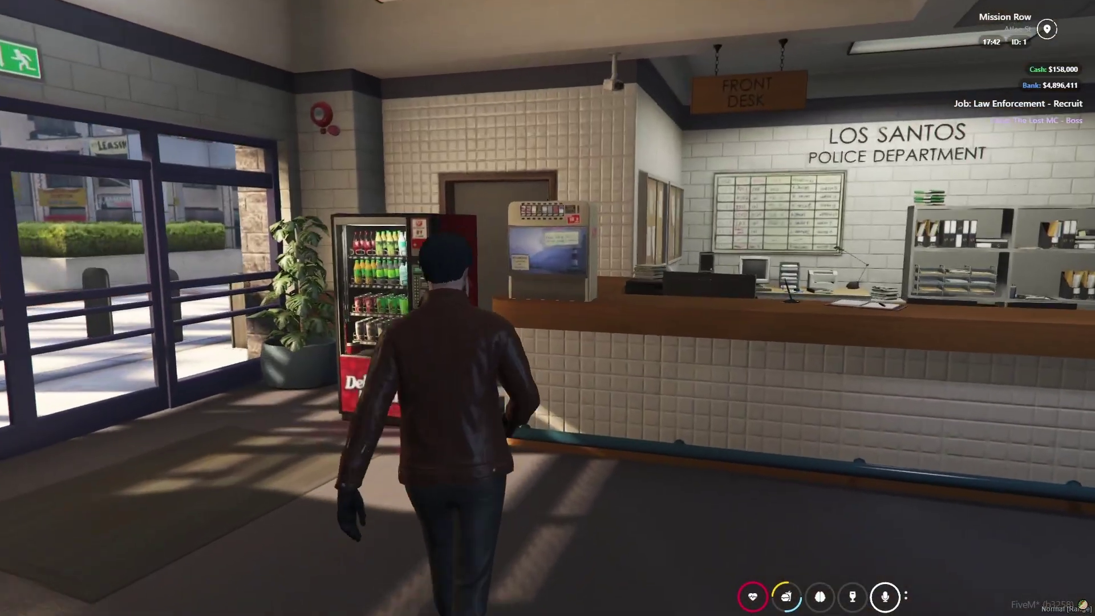
{"action": "key", "text": "w"}
{"action": "key", "text": "alt"}
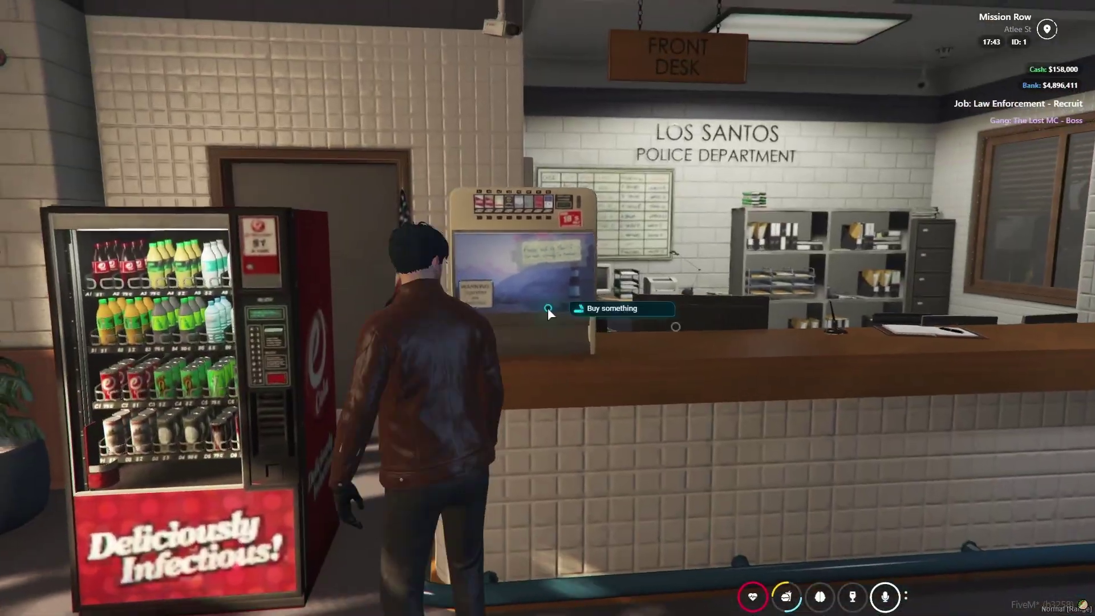
{"action": "left_click", "coordinate": [587, 308]}
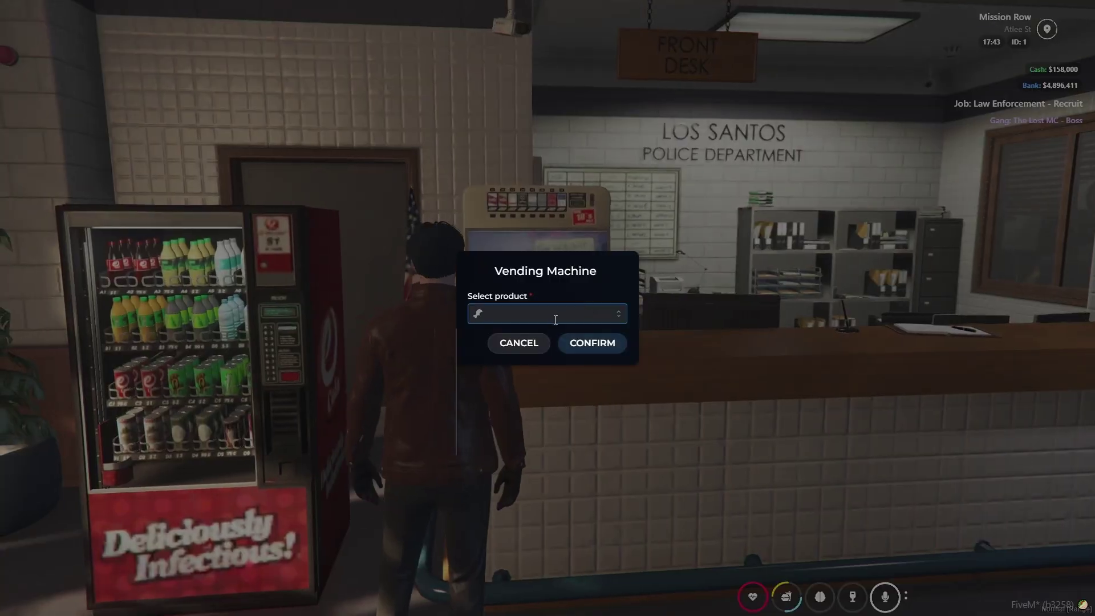
{"action": "left_click", "coordinate": [555, 314]}
{"action": "scroll", "coordinate": [530, 377], "scroll_direction": "down", "scroll_amount": 3}
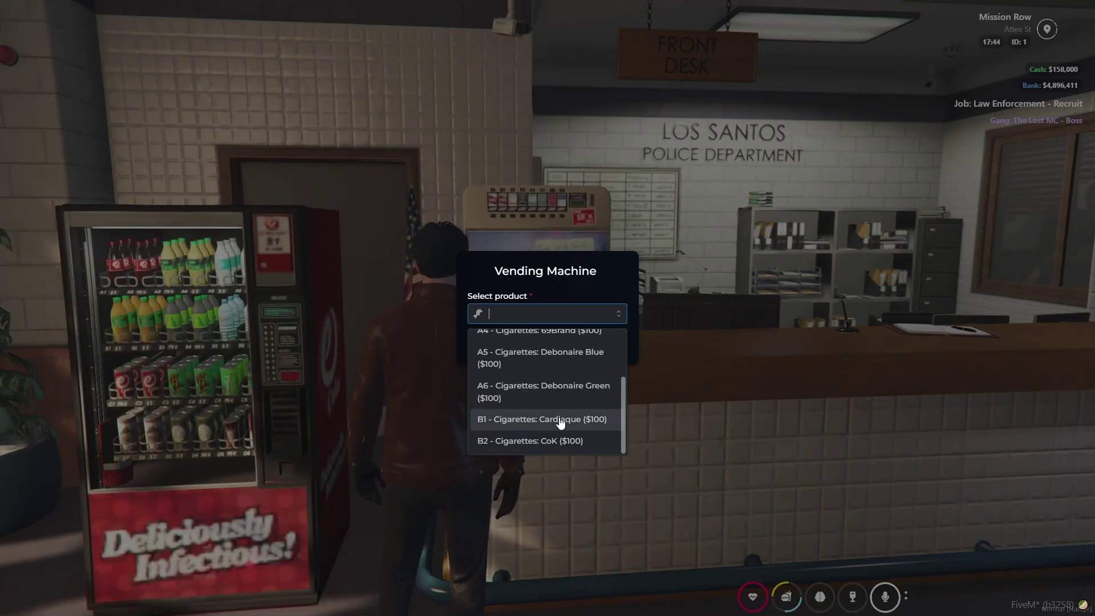
{"action": "scroll", "coordinate": [559, 433], "scroll_direction": "up", "scroll_amount": 3}
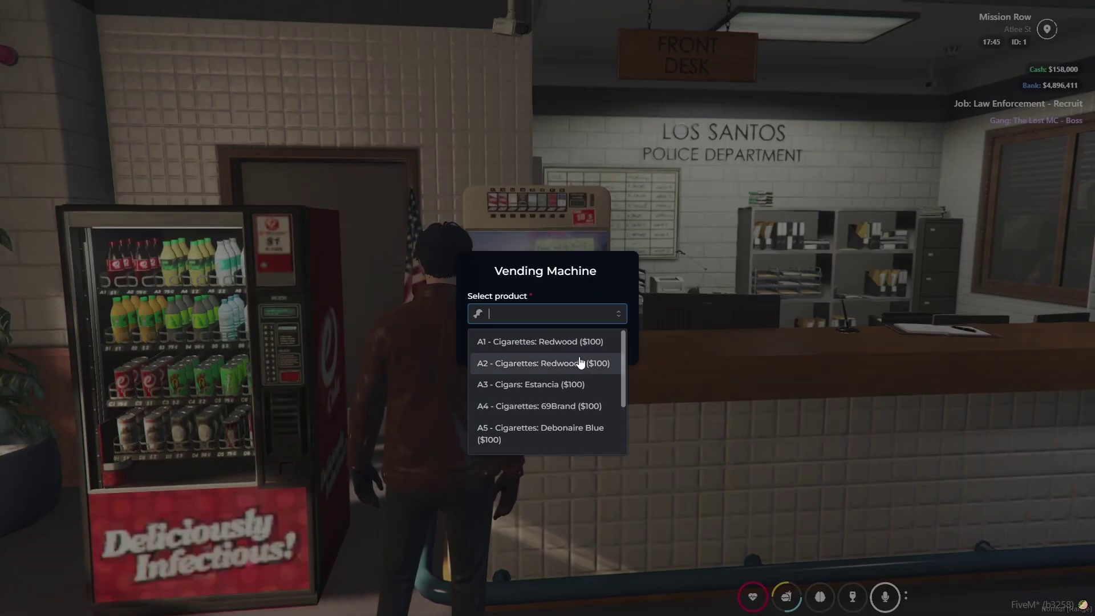
{"action": "left_click", "coordinate": [579, 363]}
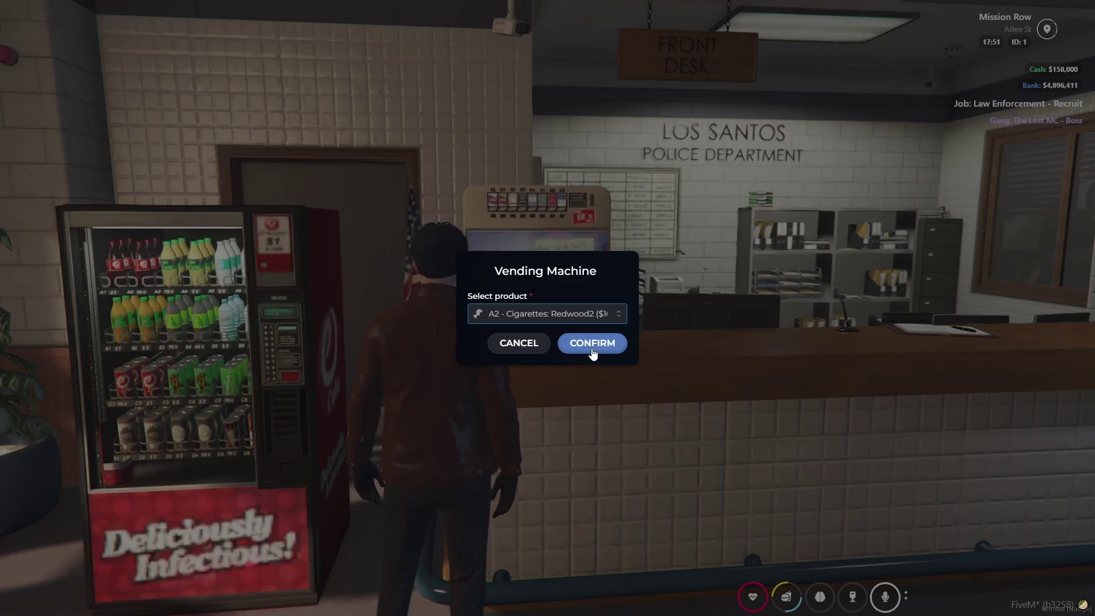
{"action": "left_click", "coordinate": [592, 349]}
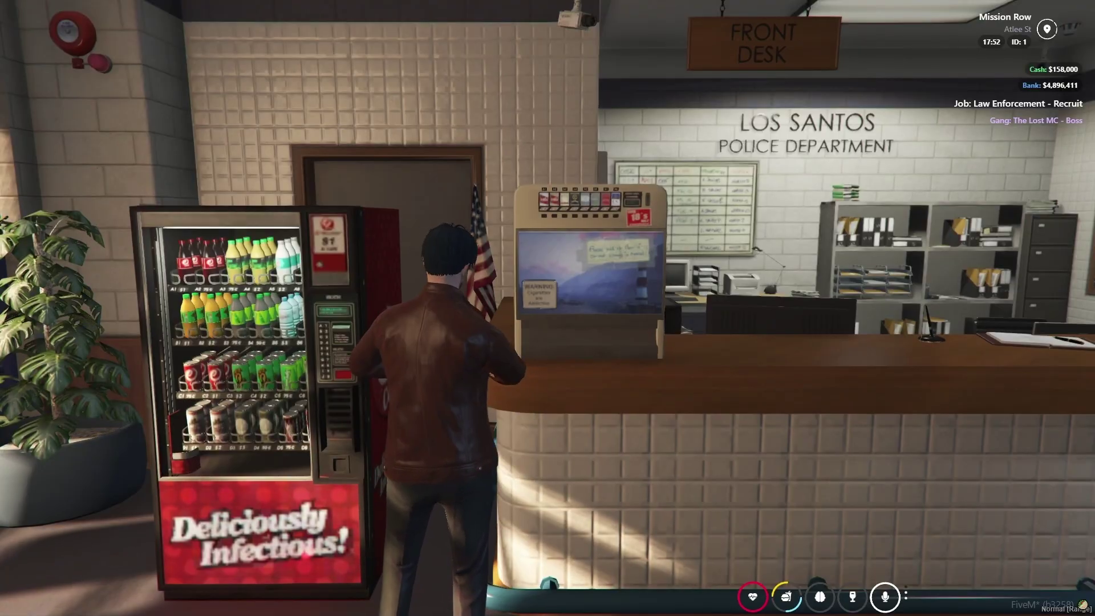
Step: Smoke the Redwood2 cigarette pack from the inventory
{"action": "key", "text": "Tab"}
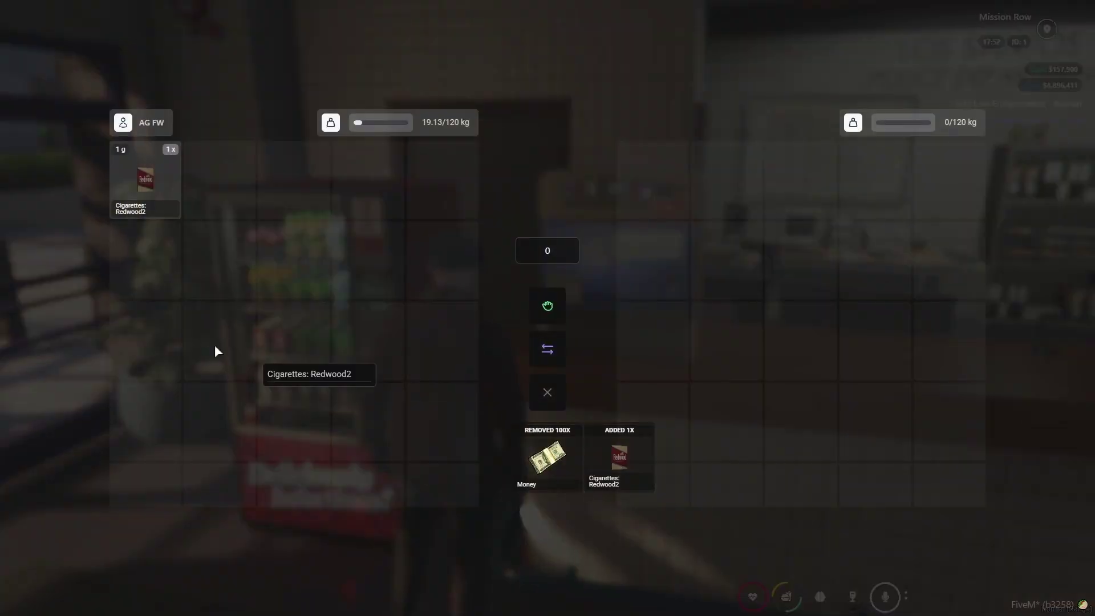
{"action": "right_click", "coordinate": [122, 179]}
{"action": "left_click", "coordinate": [152, 185]}
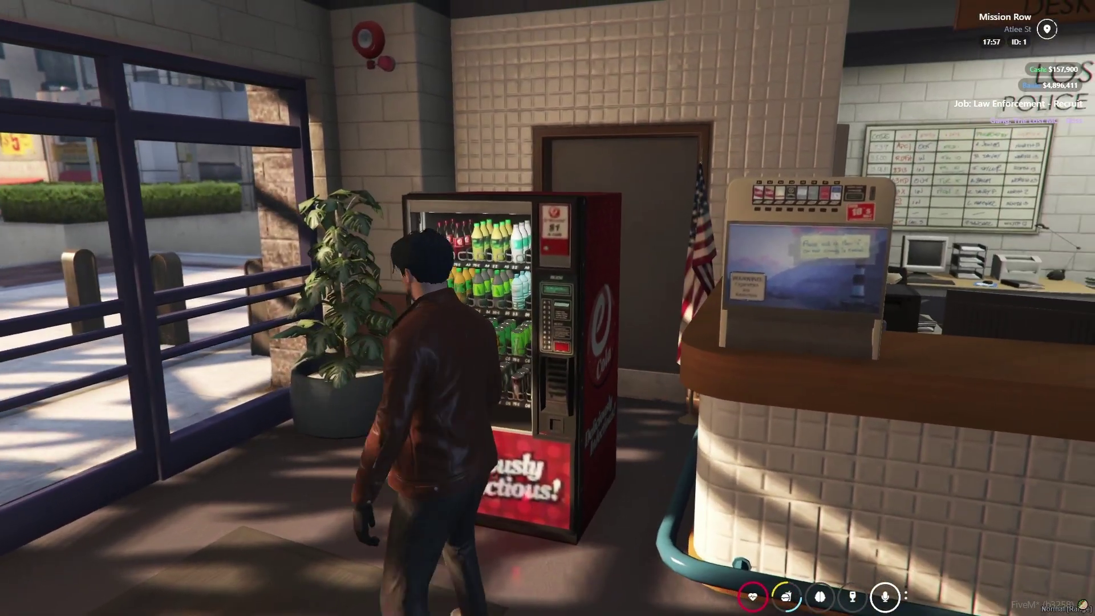
Step: Buy a $100 Cola from the lobby's e-Cola machine
{"action": "key", "text": "alt"}
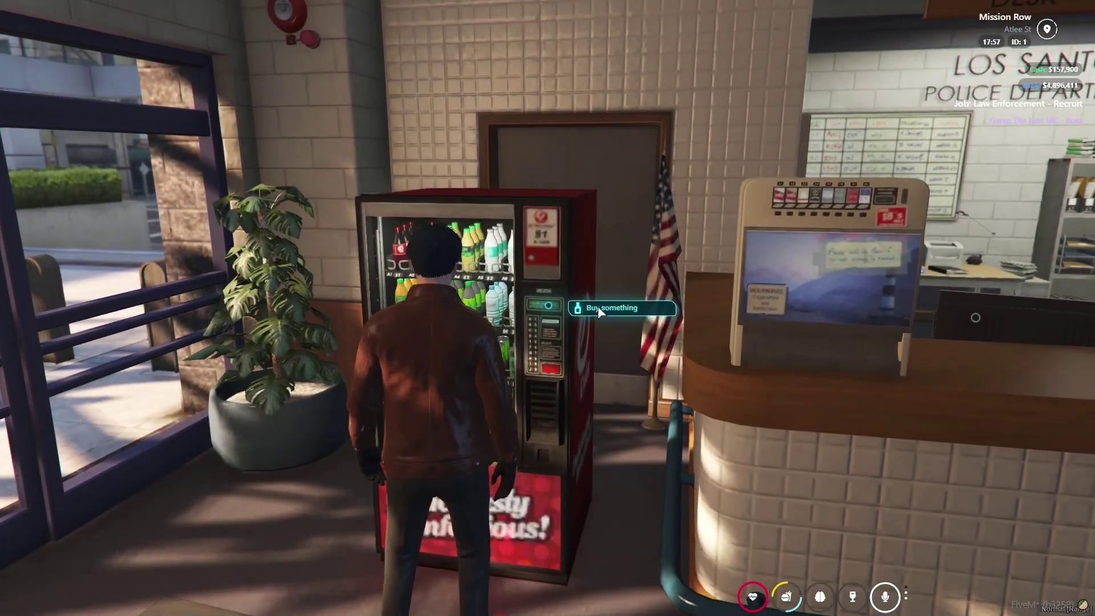
{"action": "left_click", "coordinate": [599, 308]}
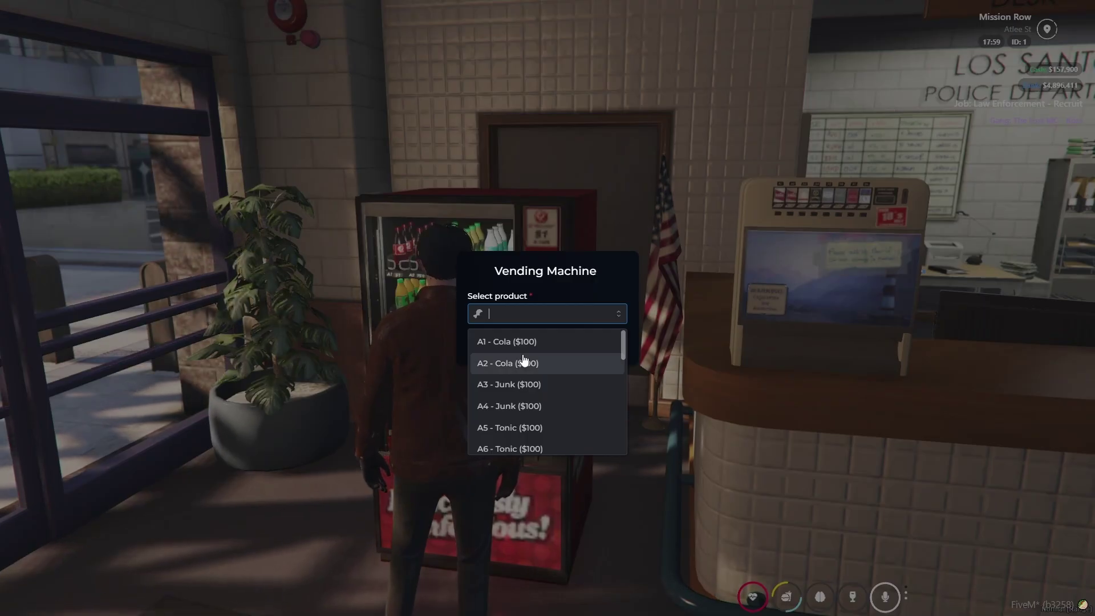
{"action": "left_click", "coordinate": [565, 350]}
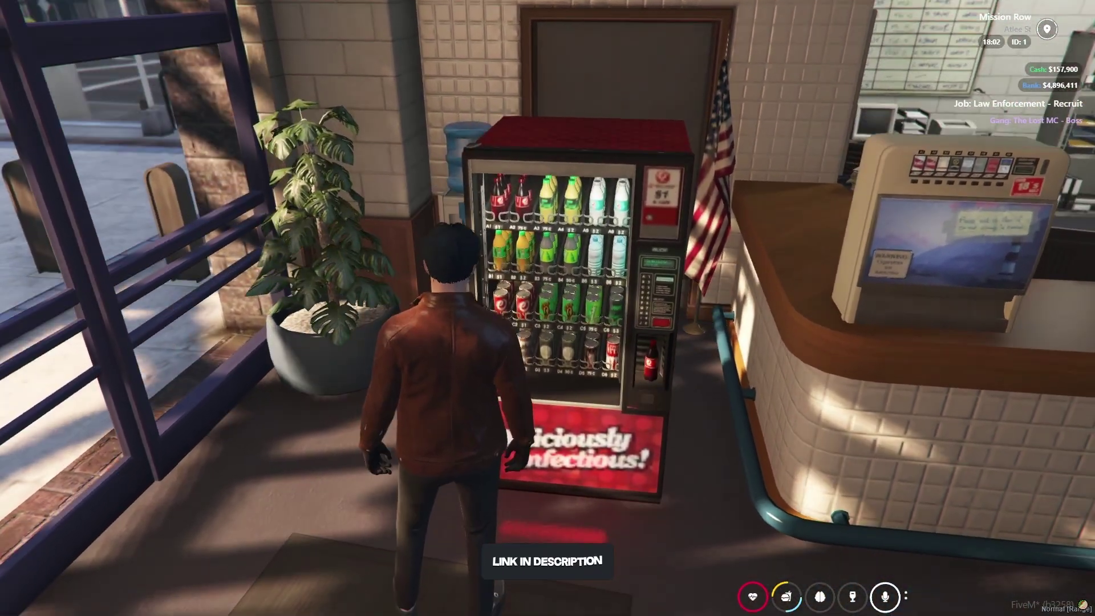
Step: Drink the Cola from the inventory, leaving $157,800 cash
{"action": "key", "text": "d"}
{"action": "key", "text": "e"}
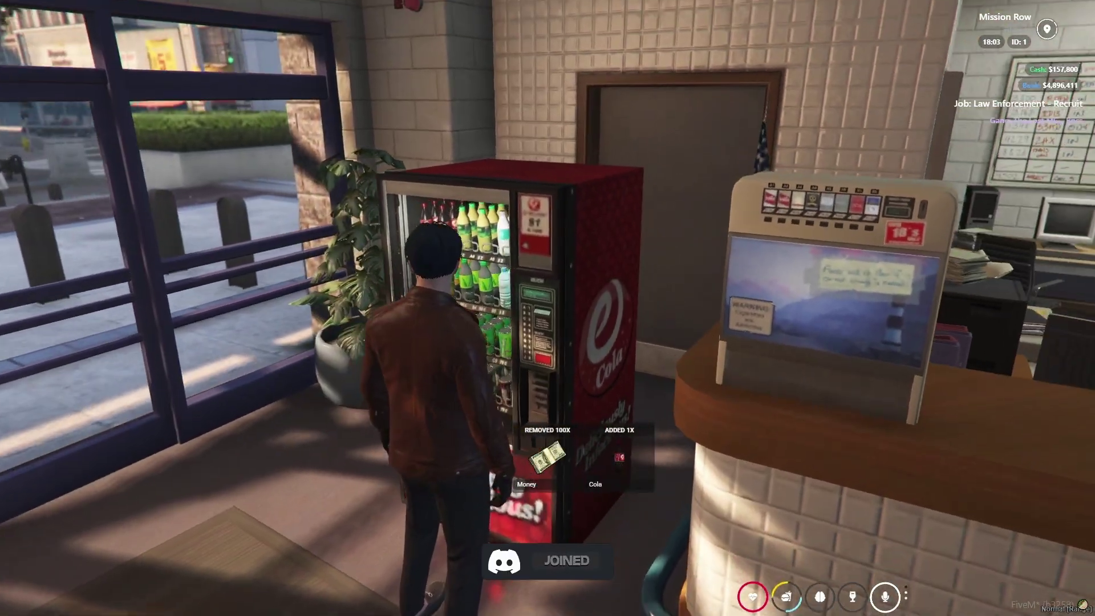
{"action": "key", "text": "Tab"}
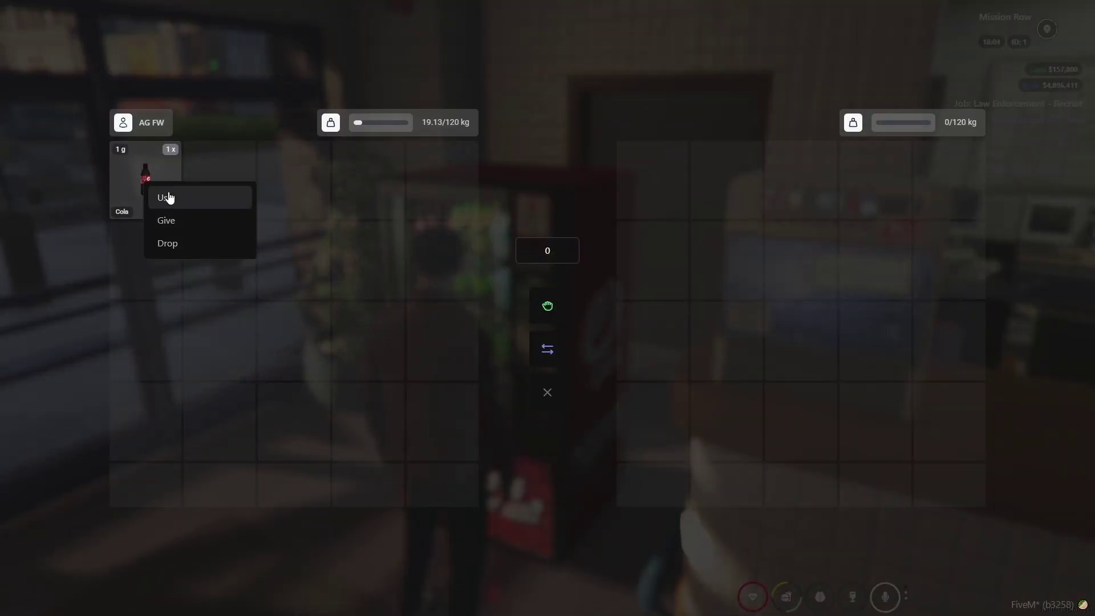
{"action": "left_click", "coordinate": [165, 197]}
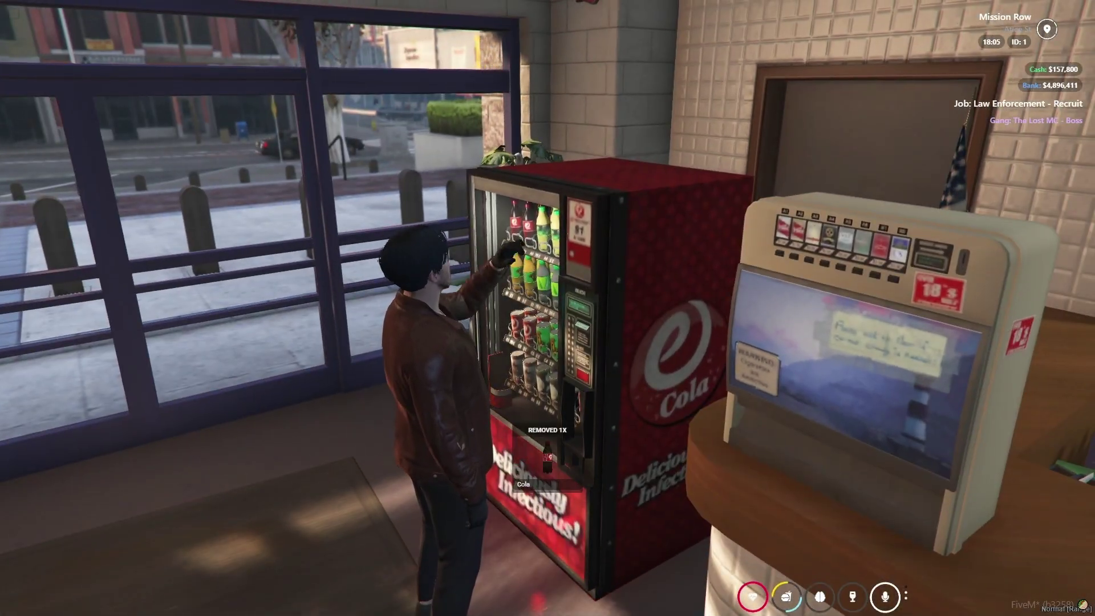
Step: Get a $100 coffee from the lobby coffee machine
{"action": "key", "text": "w"}
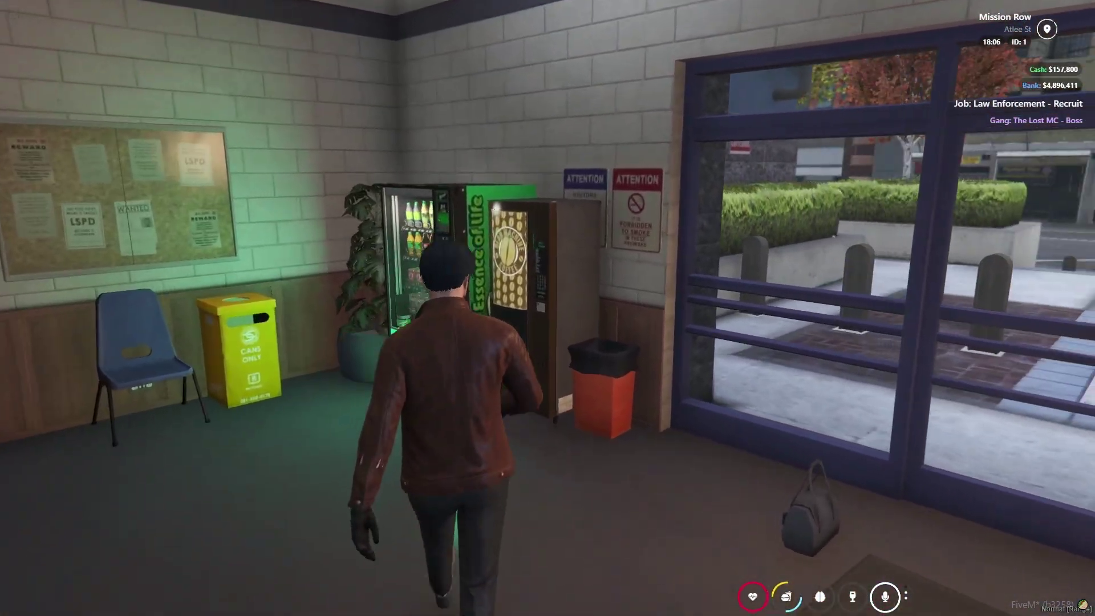
{"action": "key", "text": "w"}
{"action": "left_click", "coordinate": [600, 309]}
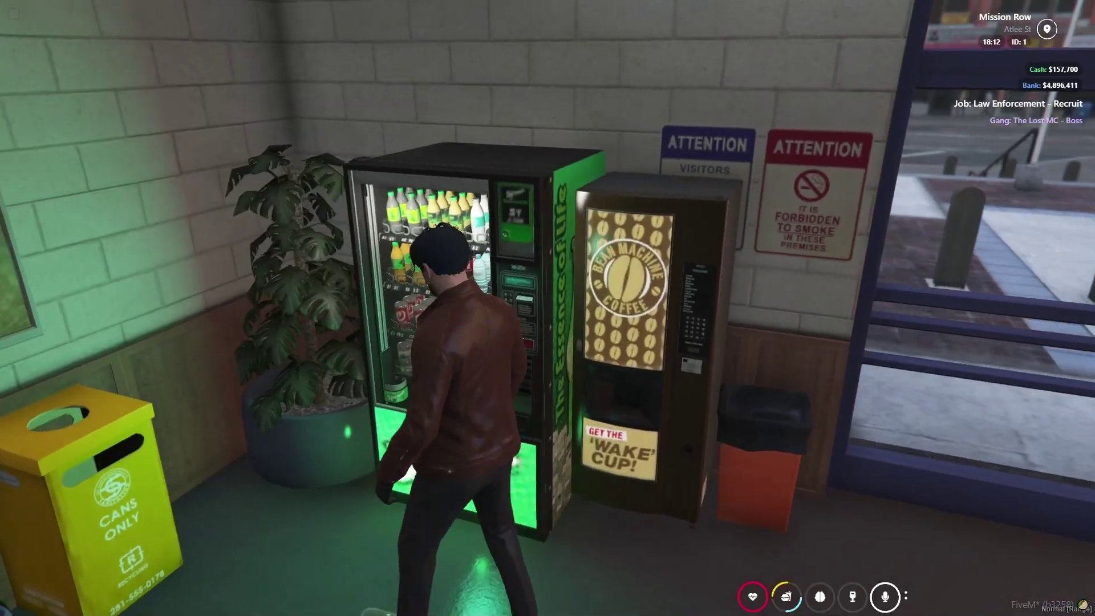
Step: Buy a $100 Sprunk from the green machine and drink it from the inventory
{"action": "key", "text": "e"}
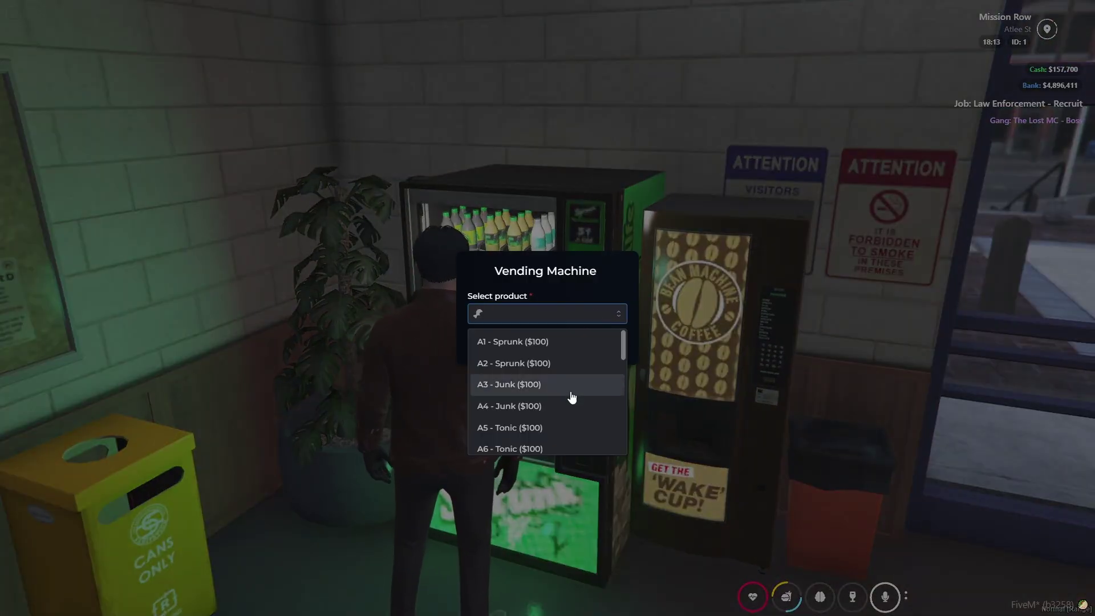
{"action": "left_click", "coordinate": [593, 344]}
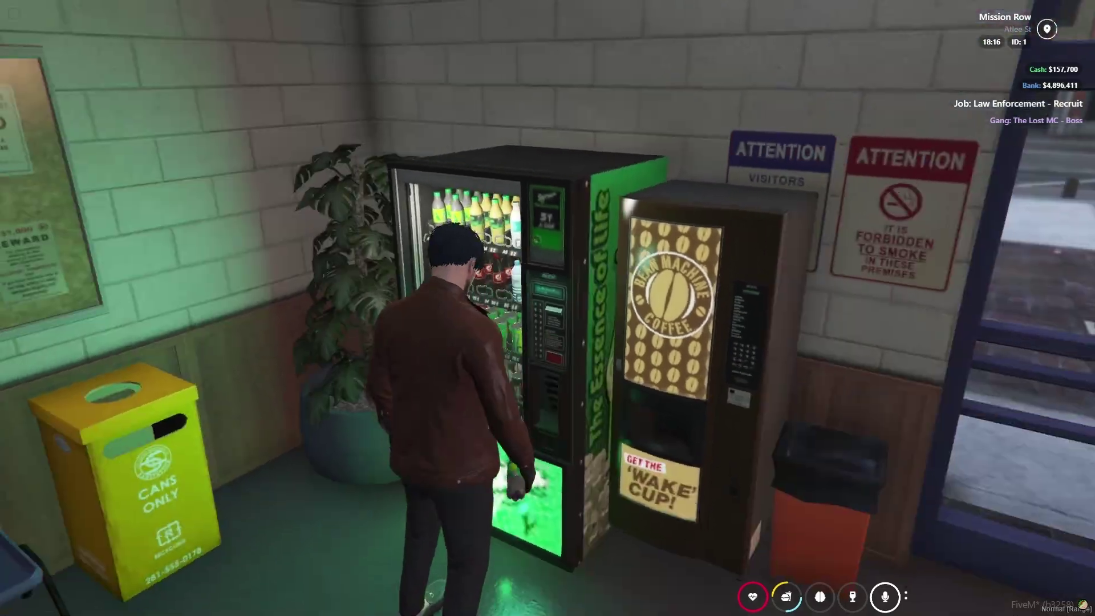
{"action": "key", "text": "w"}
{"action": "key", "text": "Tab"}
{"action": "right_click", "coordinate": [234, 197]}
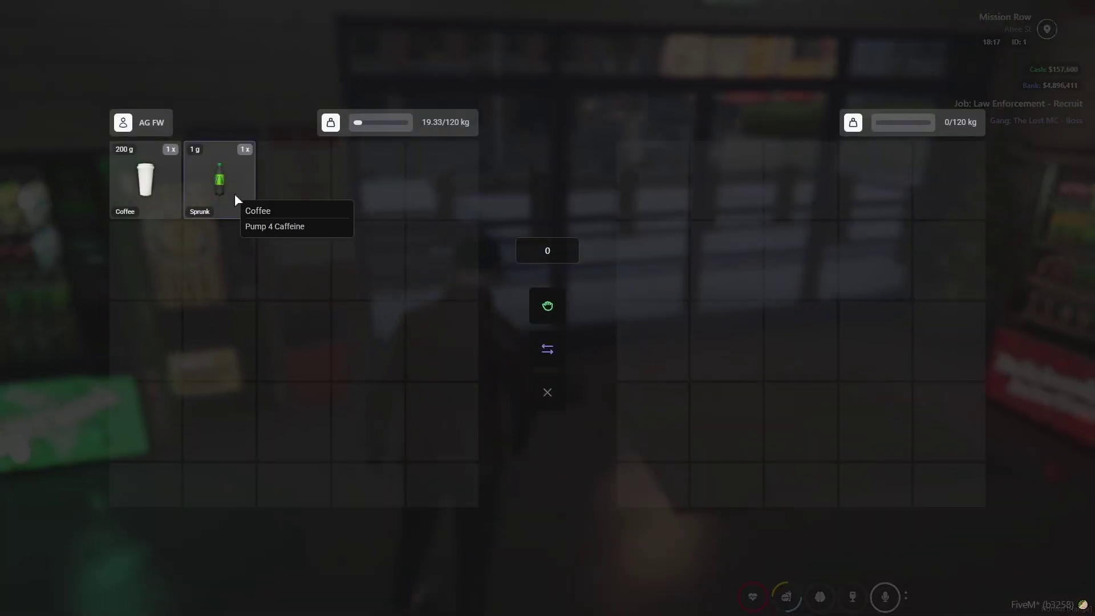
{"action": "left_click", "coordinate": [251, 210]}
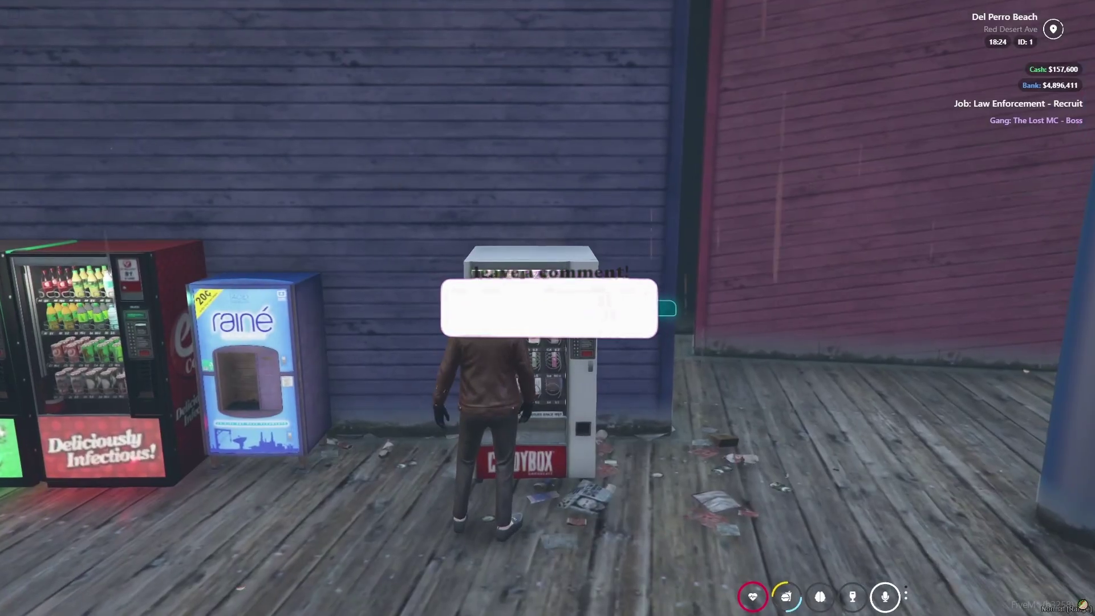
Step: Buy a $100 bag of Chips Big Cheese and a second $100 snack, leaving $157,400
{"action": "key", "text": "e"}
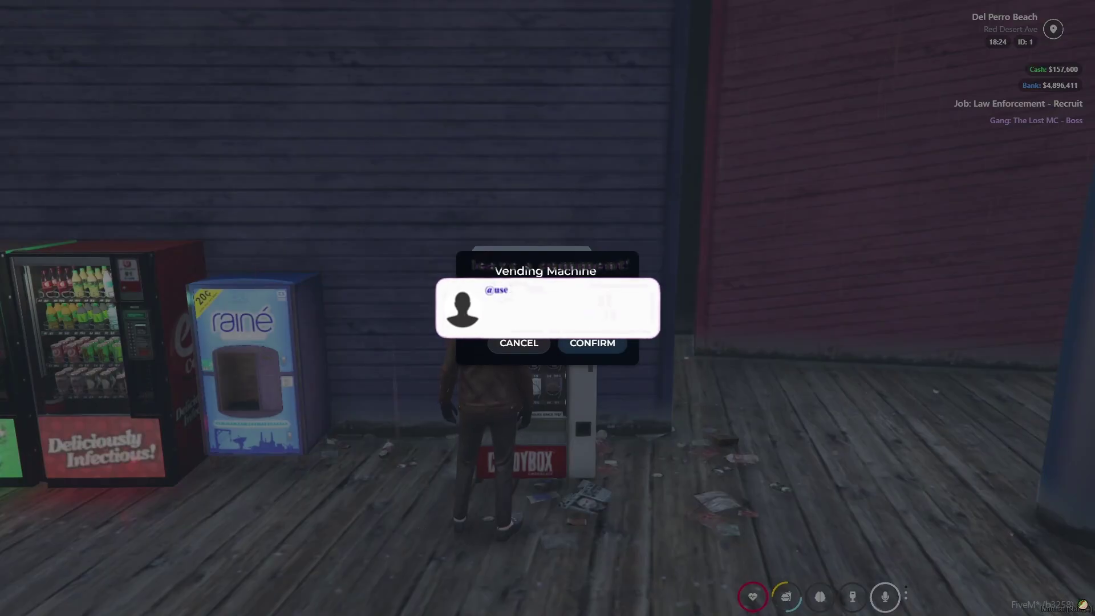
{"action": "left_click", "coordinate": [592, 343]}
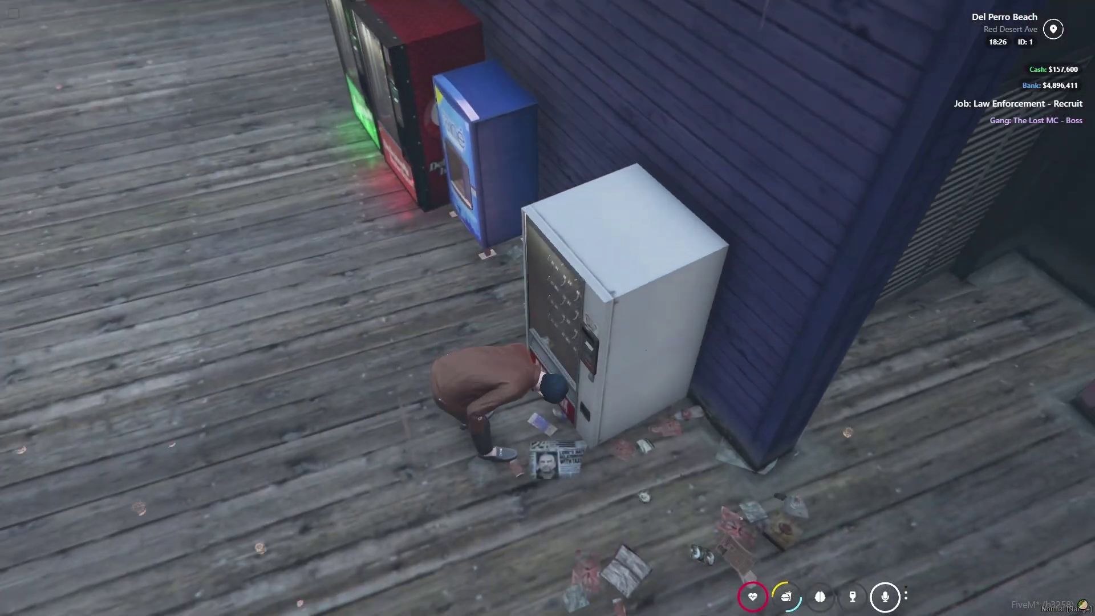
{"action": "key", "text": "e"}
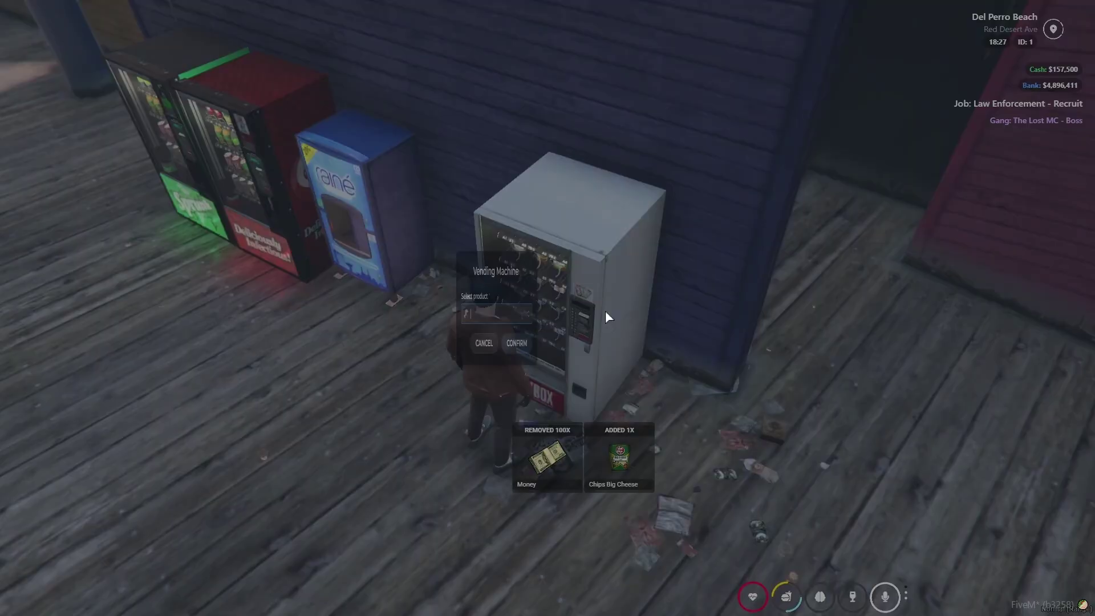
{"action": "left_click", "coordinate": [558, 341]}
{"action": "left_click", "coordinate": [599, 349]}
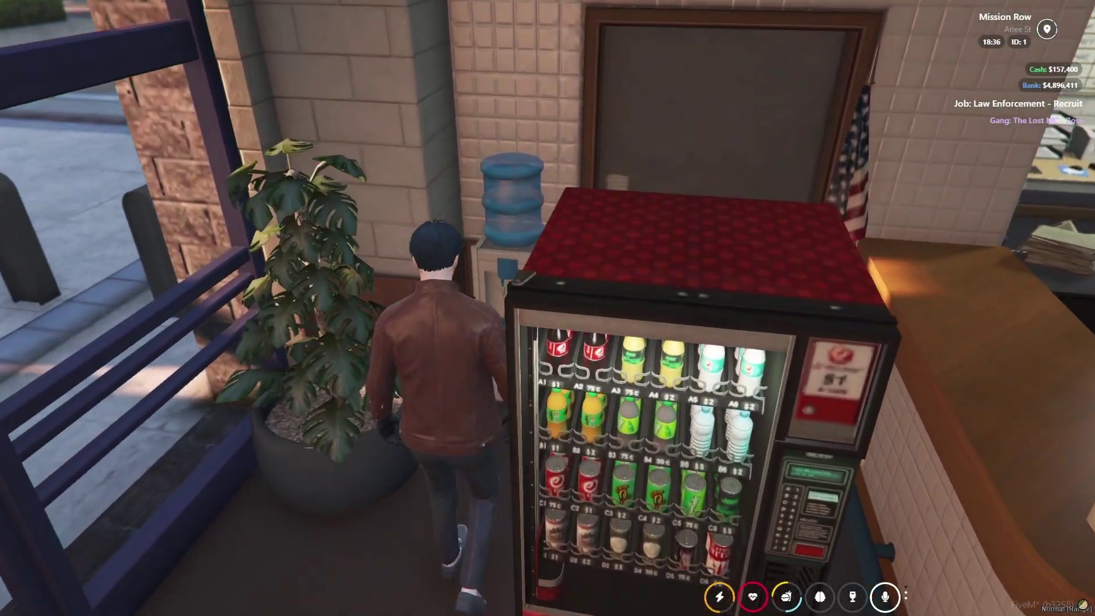
Step: Drink a free cup of water from the Mission Row lobby cooler via Refresh your mouth ($0)
{"action": "key", "text": "alt"}
{"action": "left_click", "coordinate": [601, 308]}
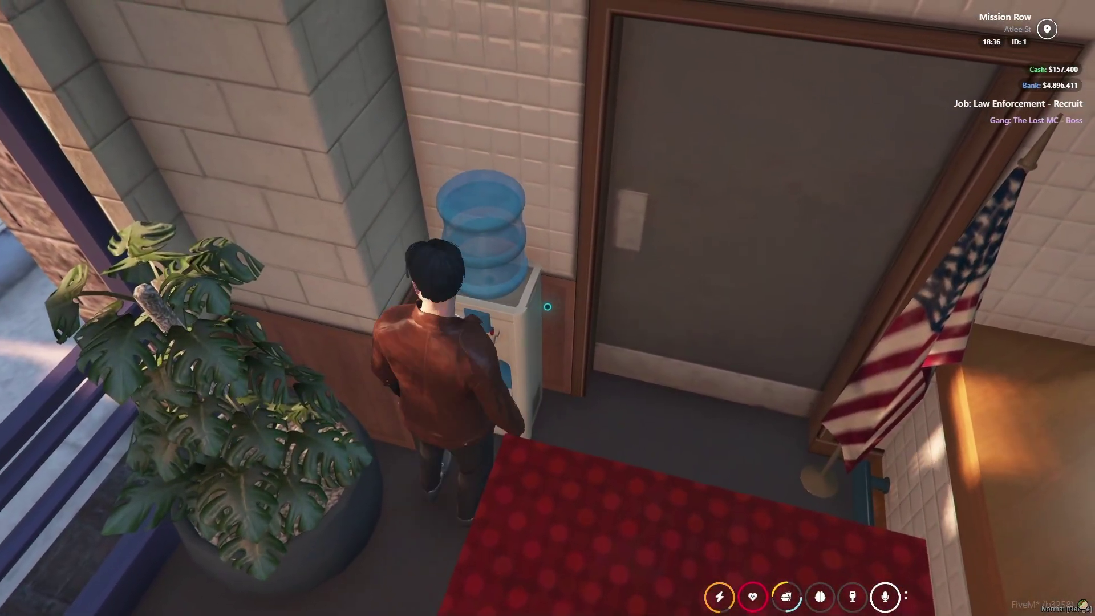
{"action": "key", "text": "alt"}
{"action": "left_click", "coordinate": [603, 303]}
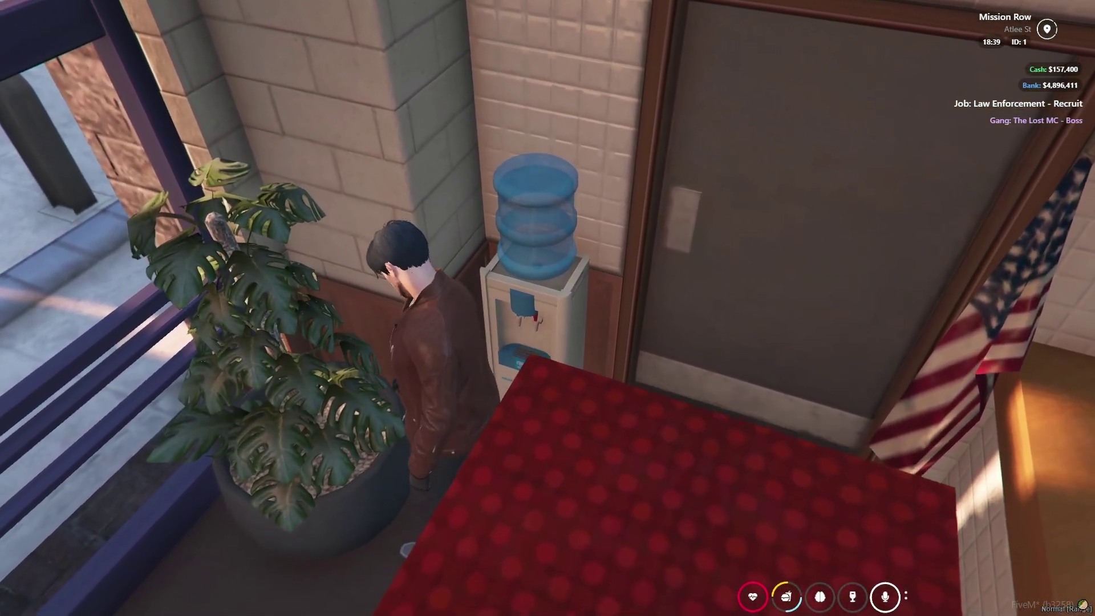
{"action": "key", "text": "e"}
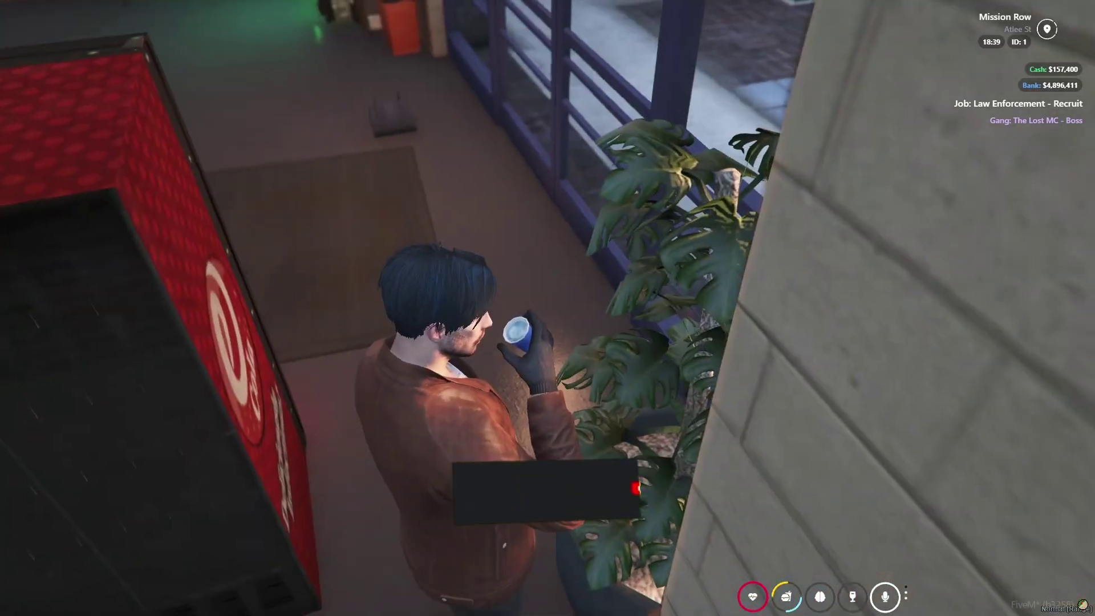